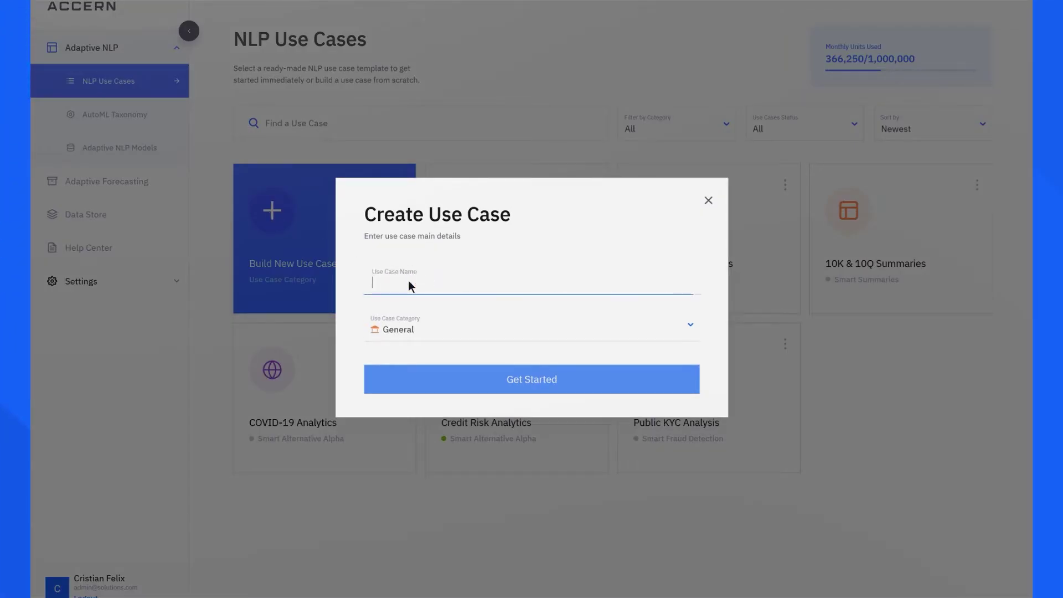
Create a use case named 'M&A Insights' in the Smart Insights category and get started.
type("M&A Insight")
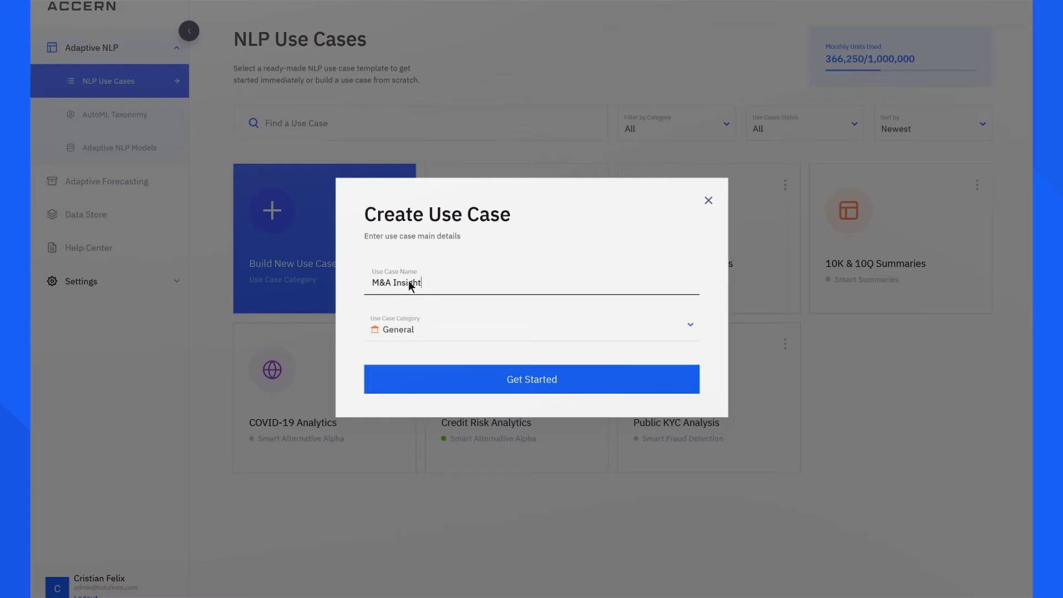
type("s")
left_click(425, 331)
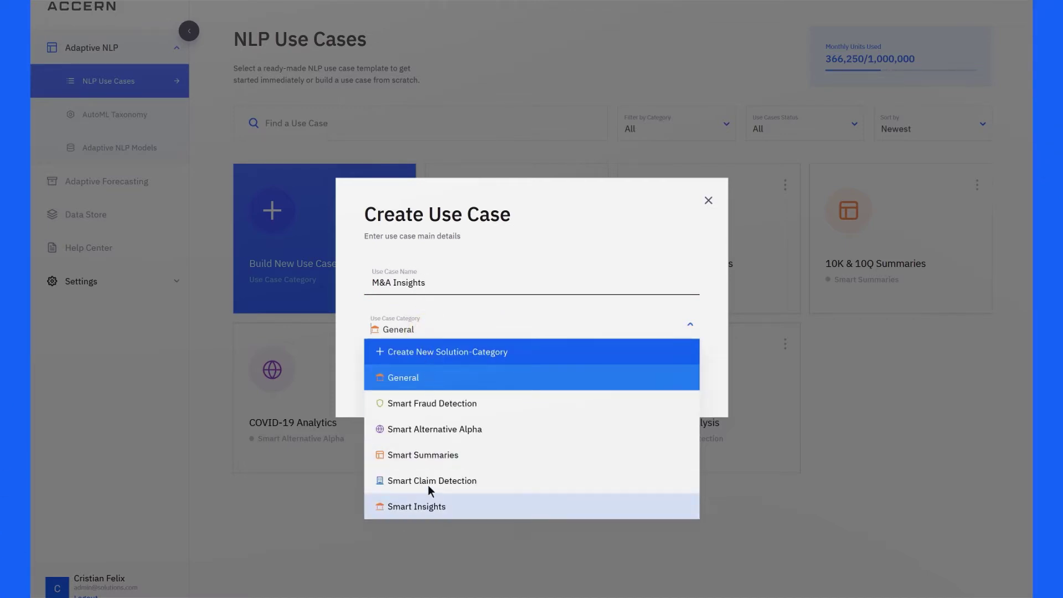
left_click(430, 506)
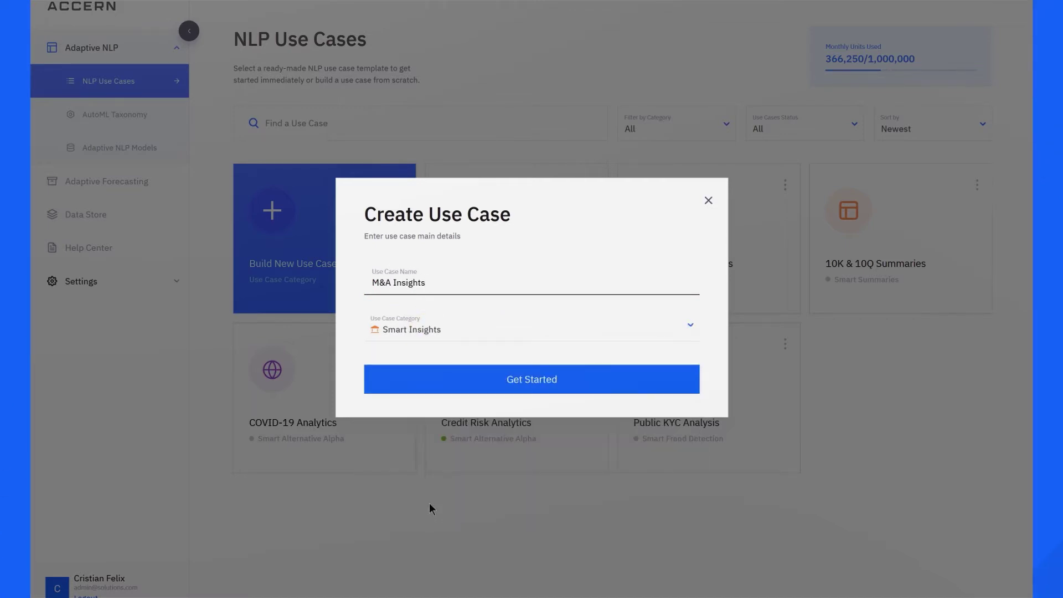
left_click(528, 383)
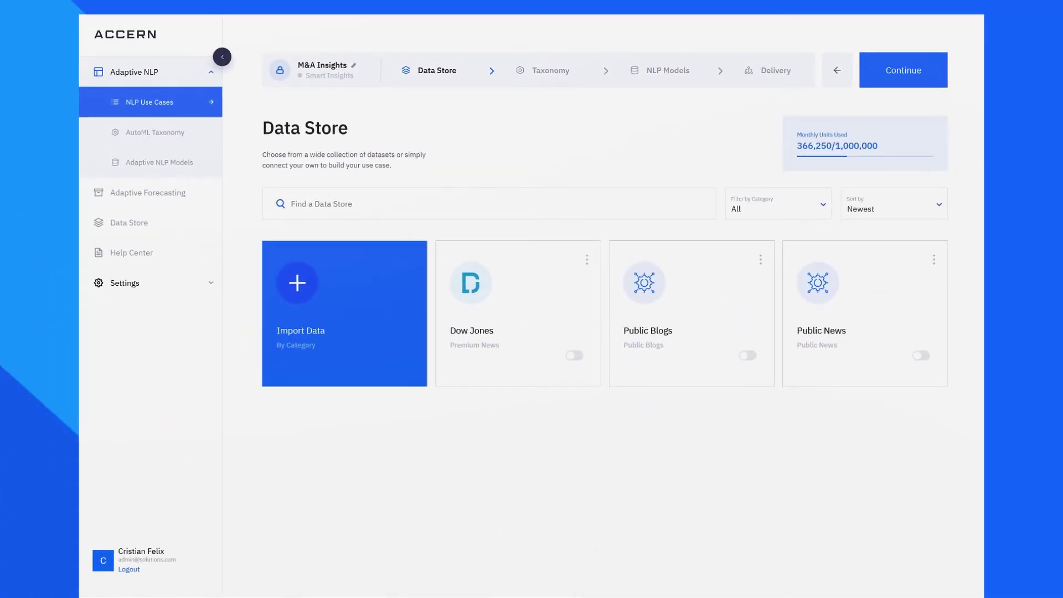
Open the Import Data form from the Data Store page's Import Data card.
left_click(287, 307)
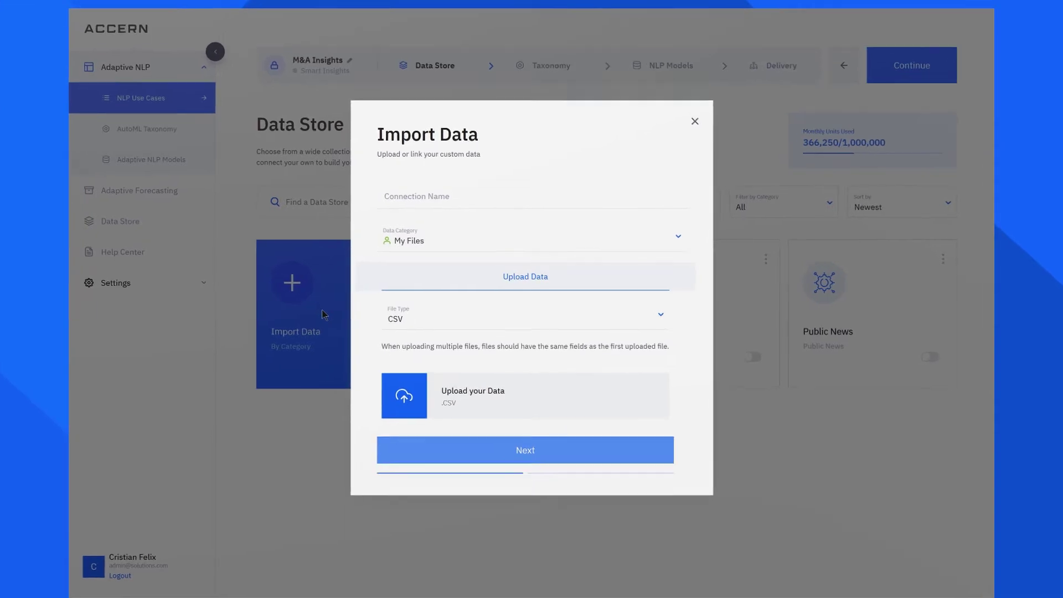
Check the file types (CSV, PDF, JSONL), keep CSV, and close the form without importing.
left_click(404, 317)
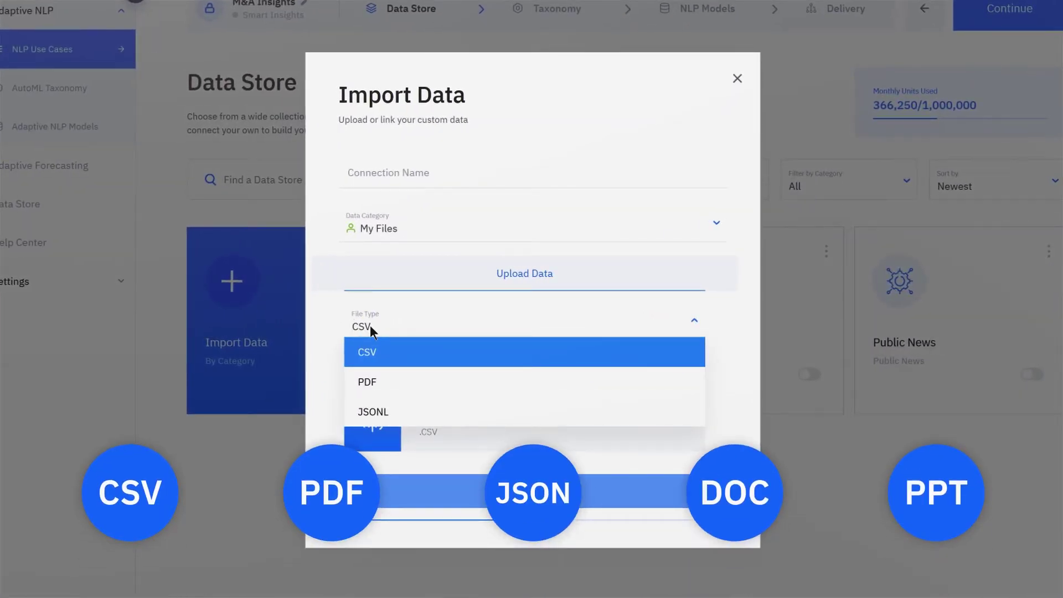
left_click(321, 327)
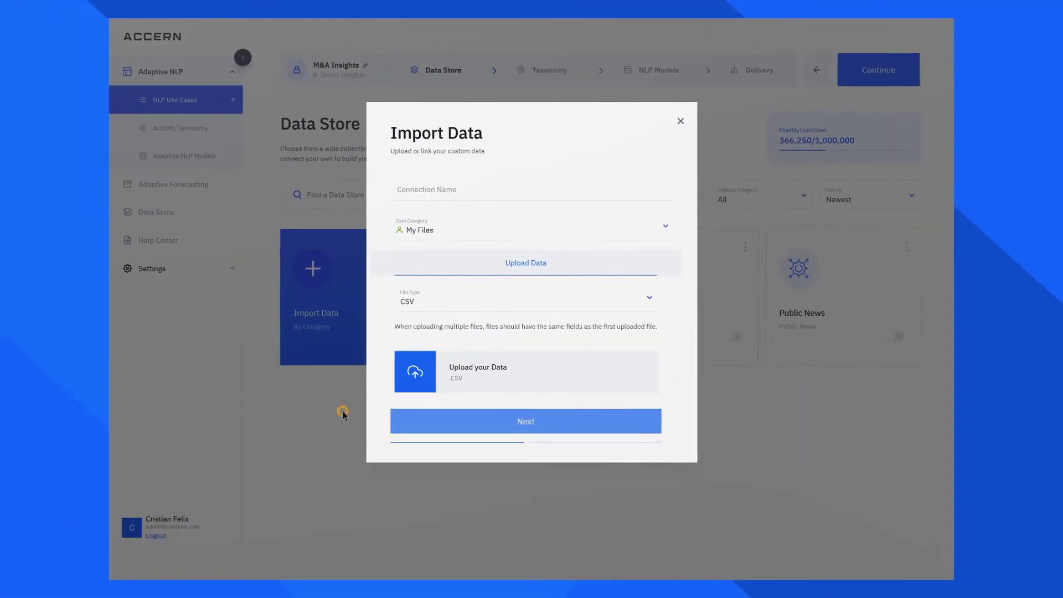
left_click(342, 410)
Enable Public News and Public Blogs as data sources and continue to Taxonomy.
left_click(842, 344)
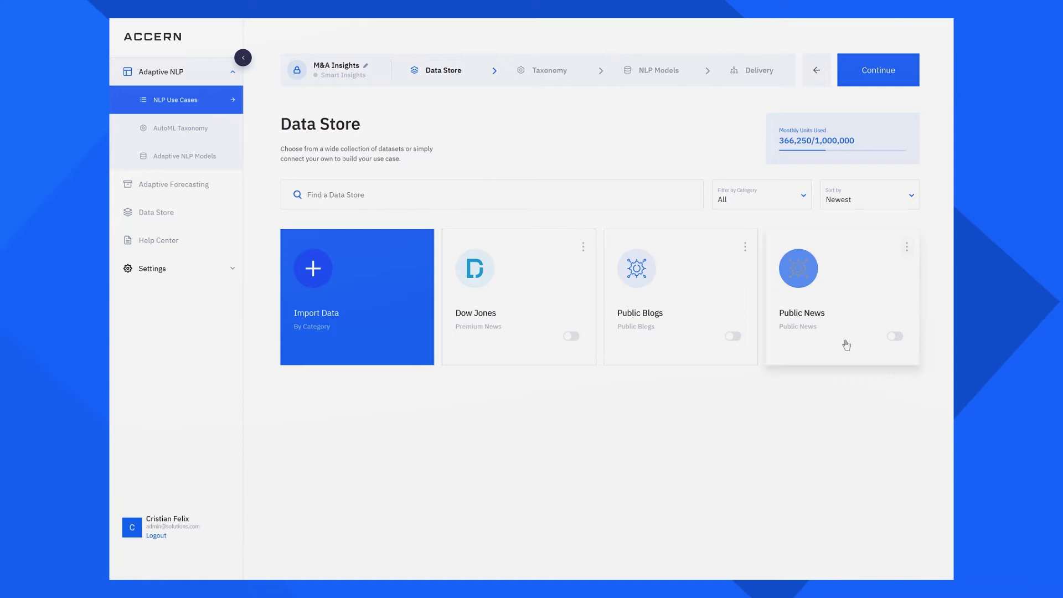
left_click(724, 348)
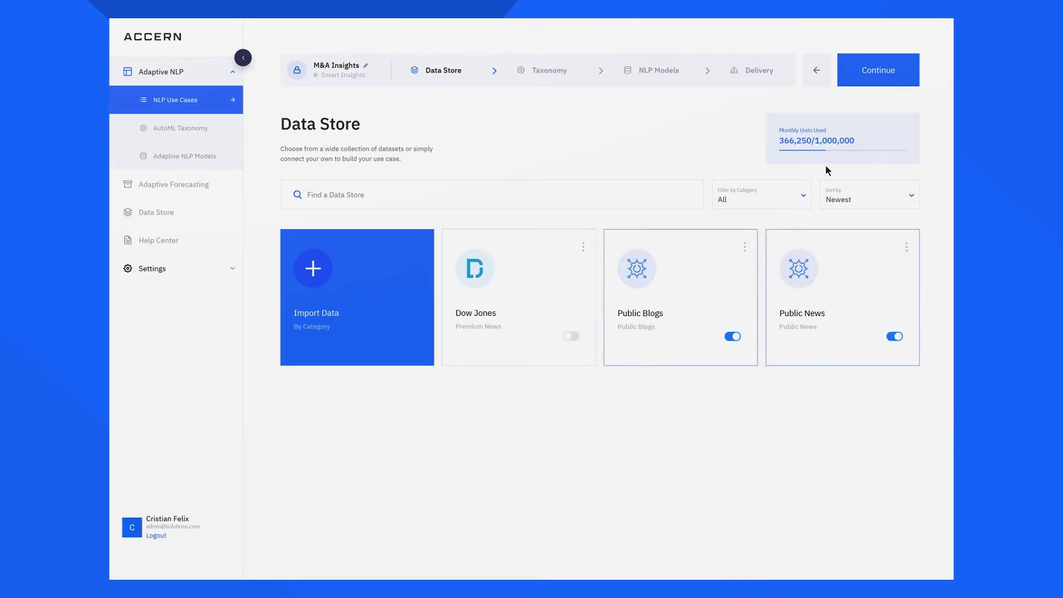
left_click(879, 76)
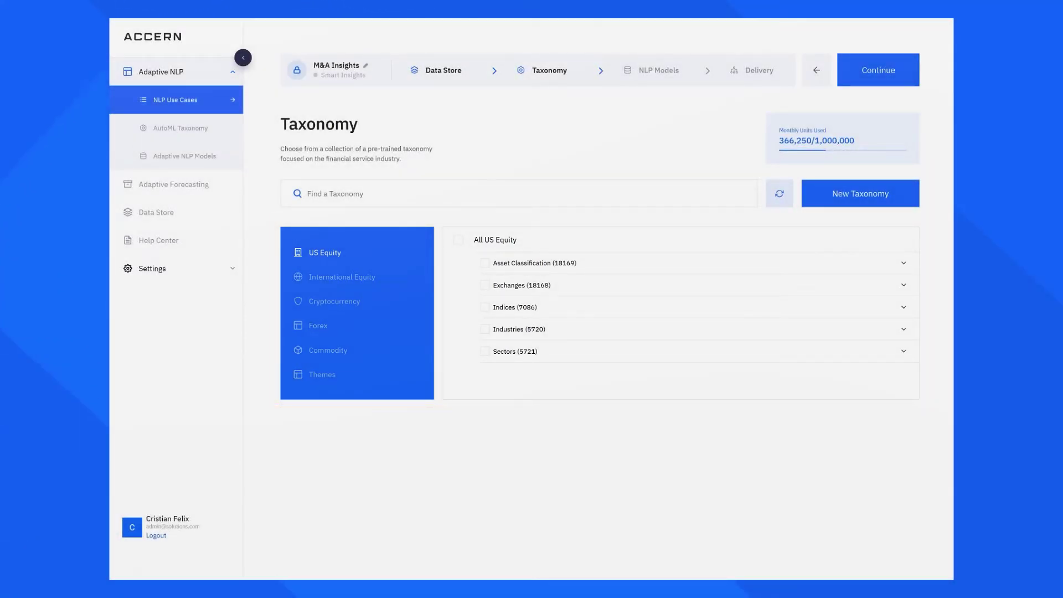
Include the Technology sector from US Equity sectors in the taxonomy.
left_click(904, 195)
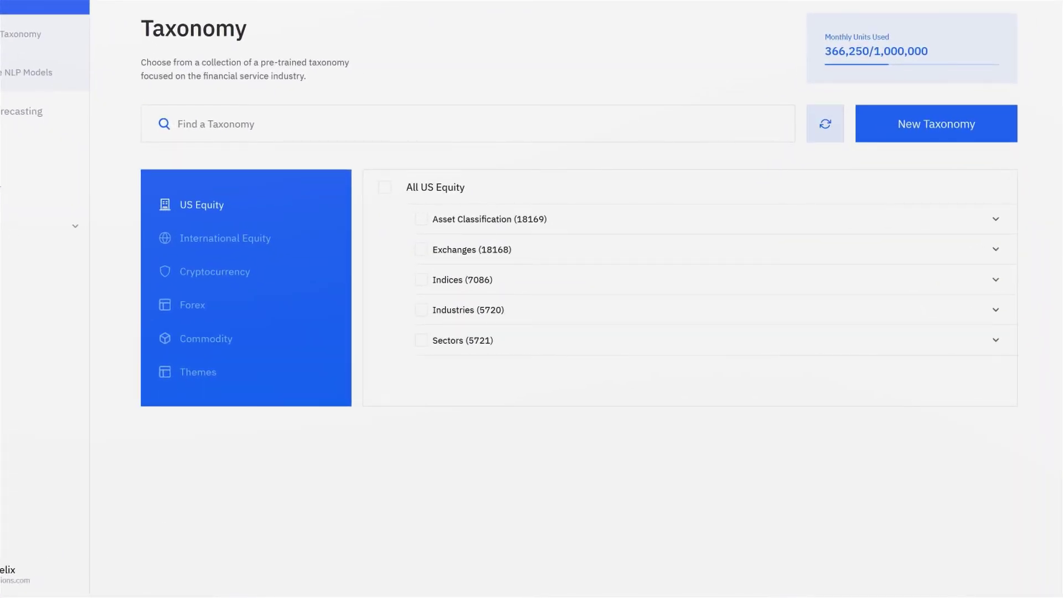
left_click(588, 342)
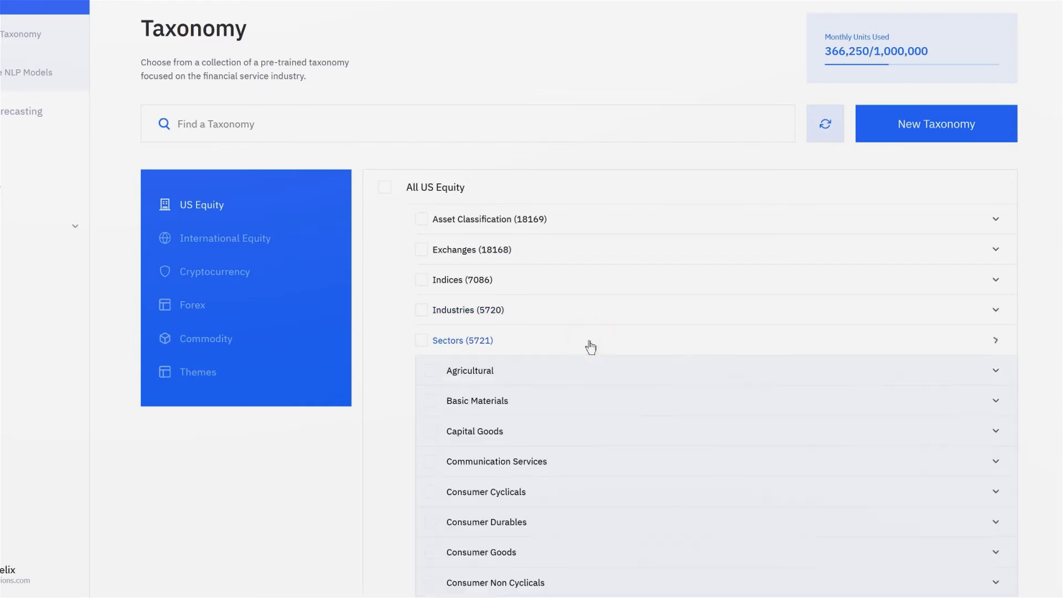
scroll(590, 347, "down", 5)
left_click(431, 530)
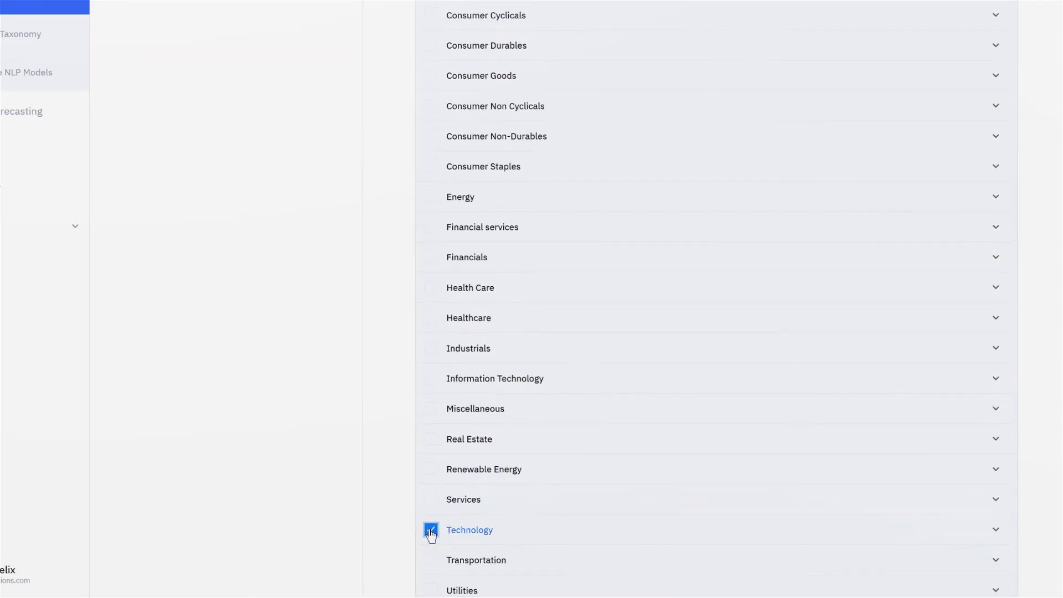
scroll(431, 533, "up", 9)
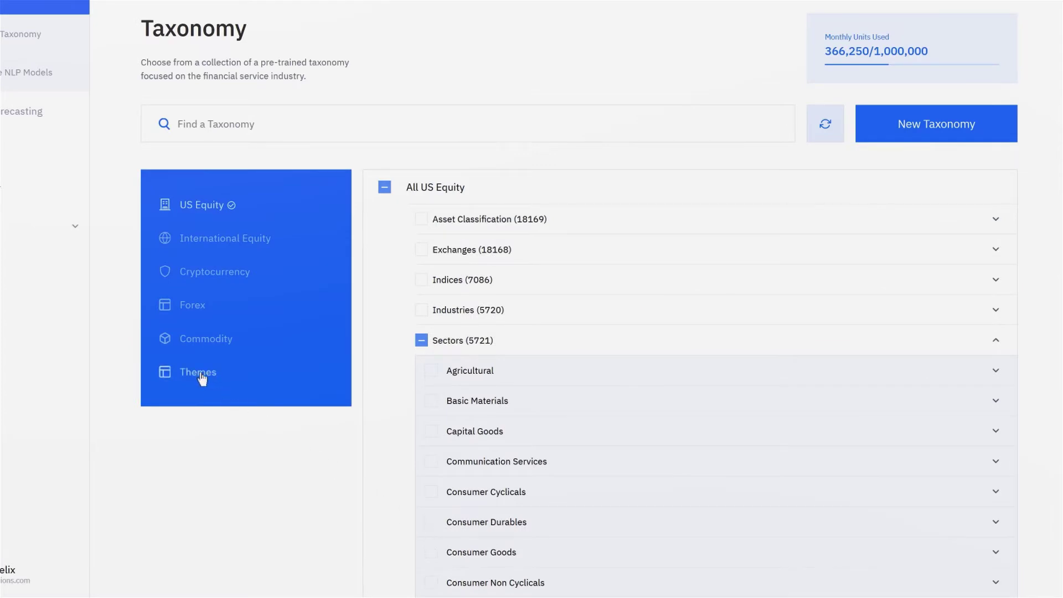
Include the Mergers And Acquisitions theme from the Themes taxonomy.
left_click(198, 372)
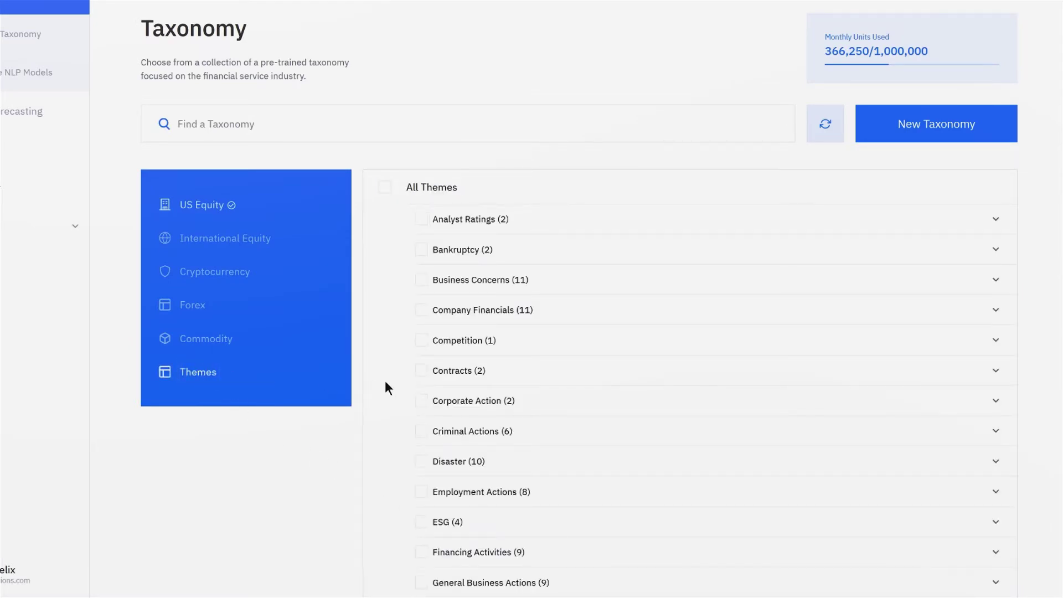
scroll(385, 382, "down", 1)
scroll(385, 381, "down", 7)
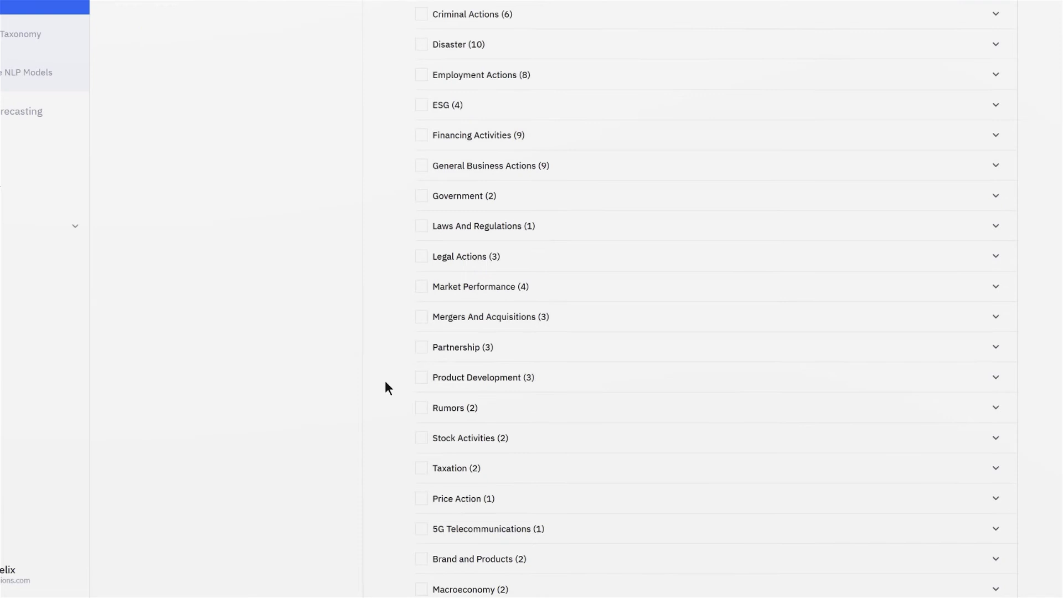
left_click(421, 320)
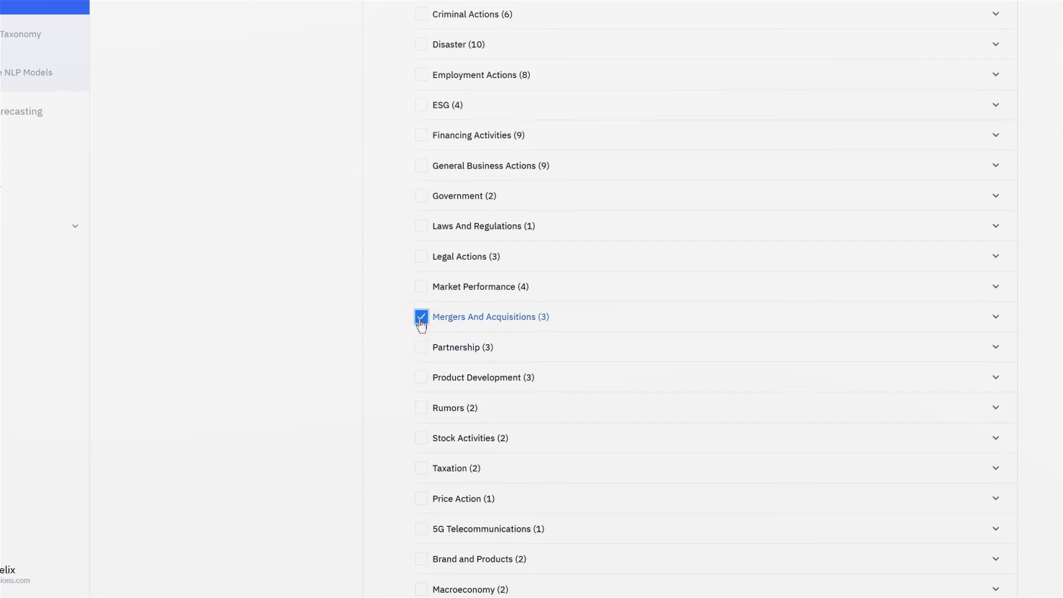
scroll(421, 325, "up", 5)
scroll(422, 325, "up", 3)
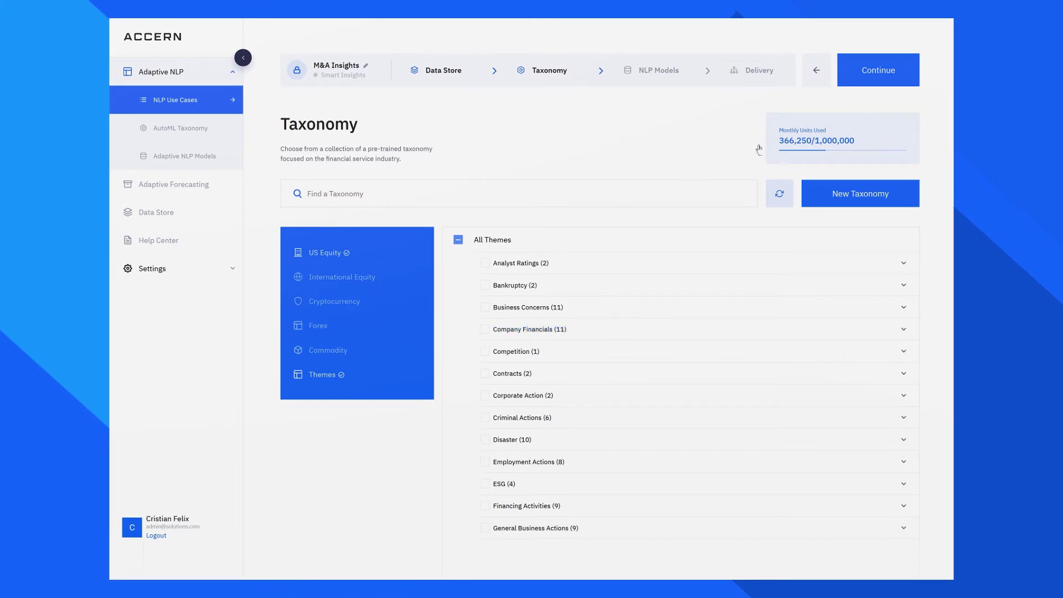
Select Document, Entity, Theme Classification, Sentiment and Relevancy Analysis models, then view the JSON schema.
left_click(877, 65)
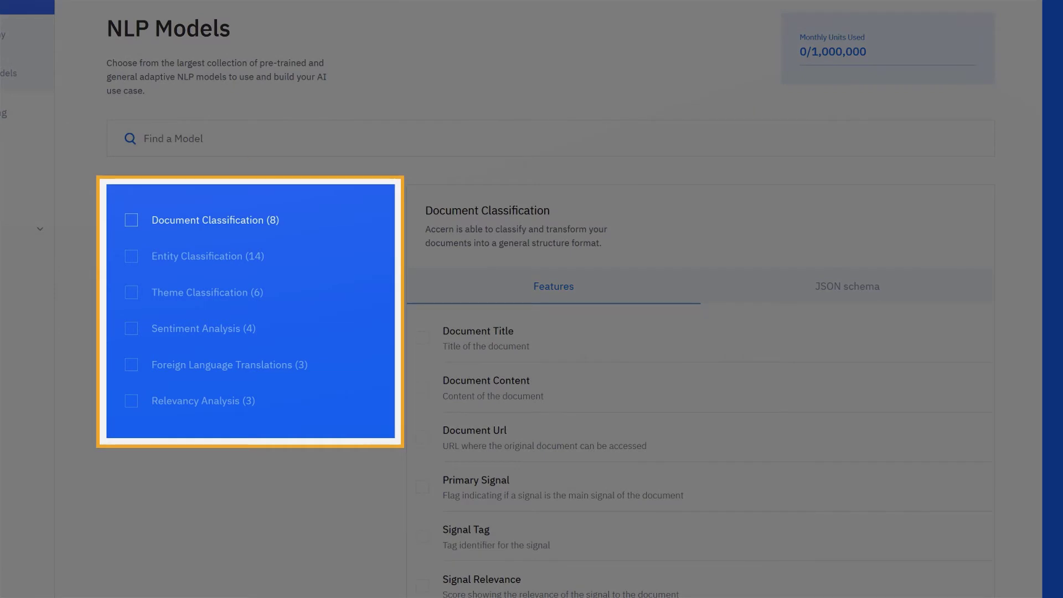
left_click(131, 222)
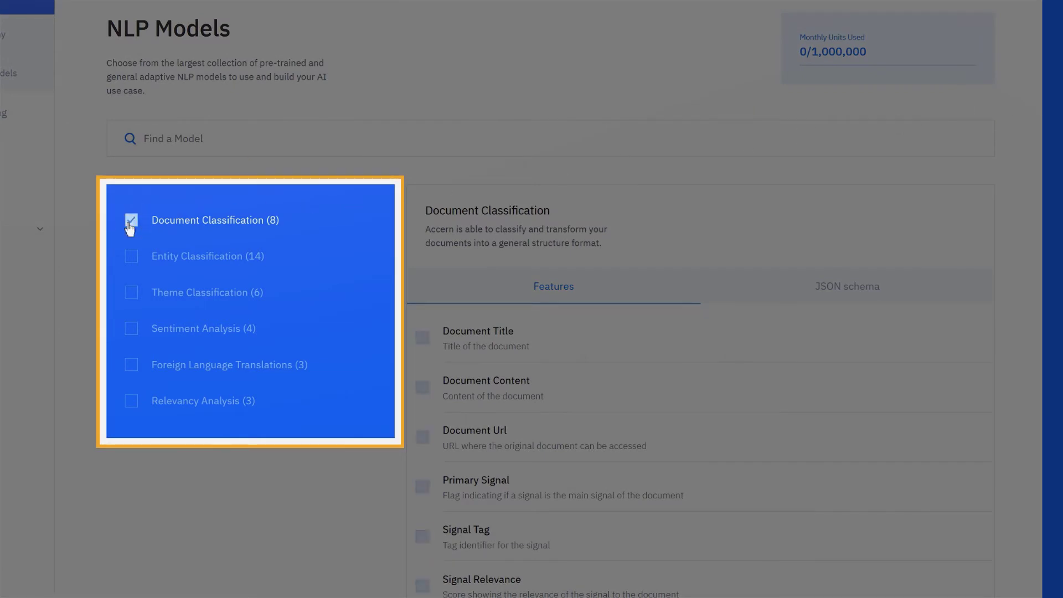
left_click(131, 258)
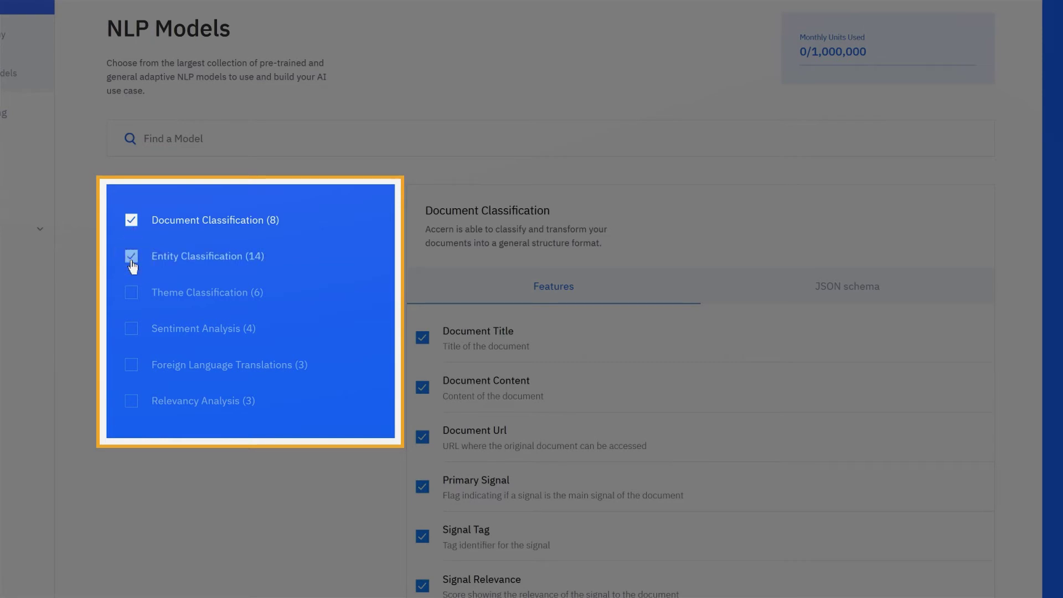
left_click(132, 297)
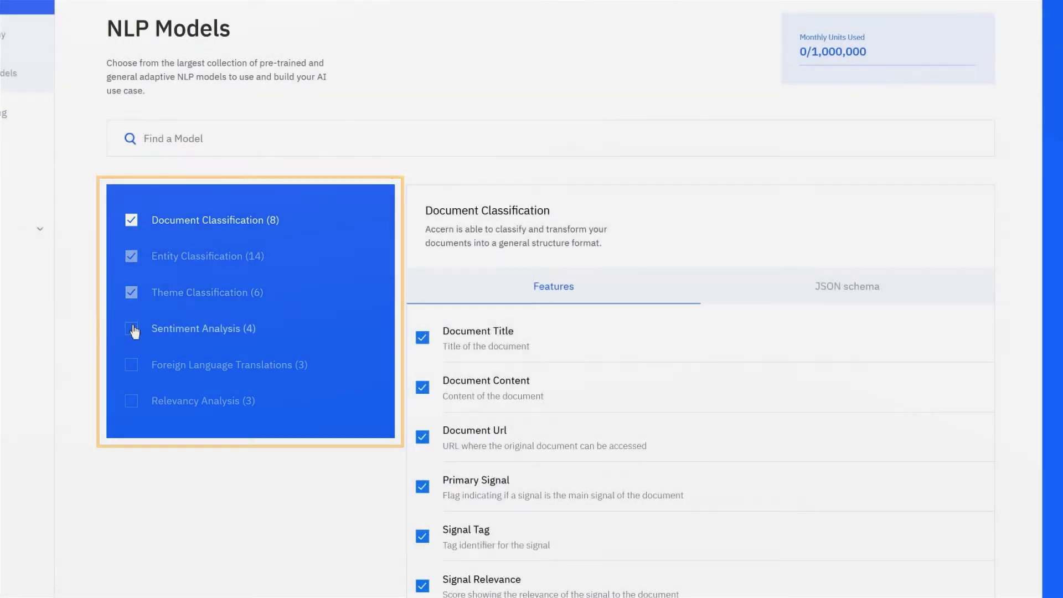
left_click(131, 329)
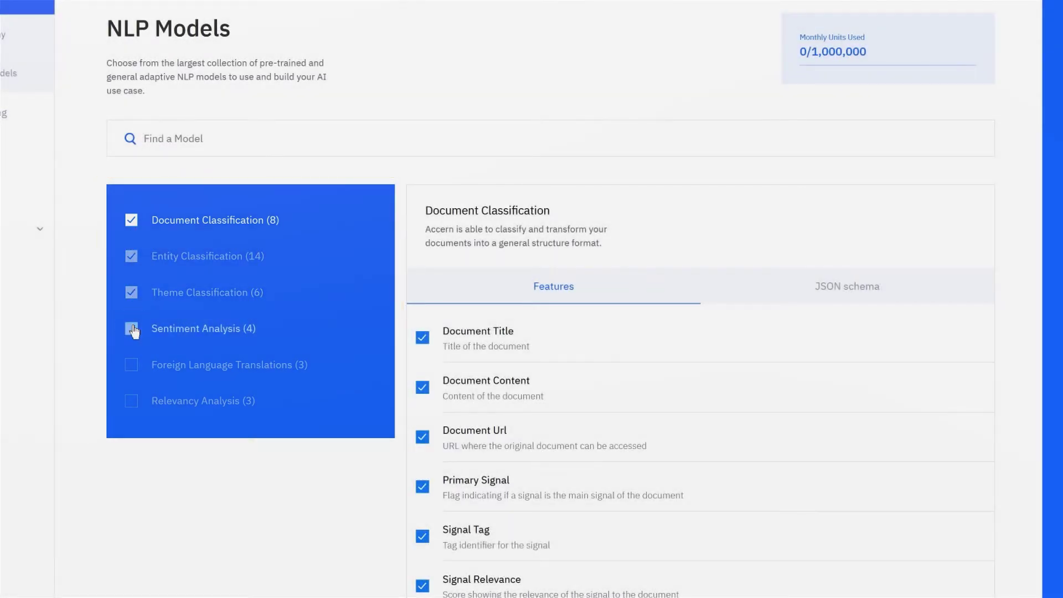
left_click(135, 410)
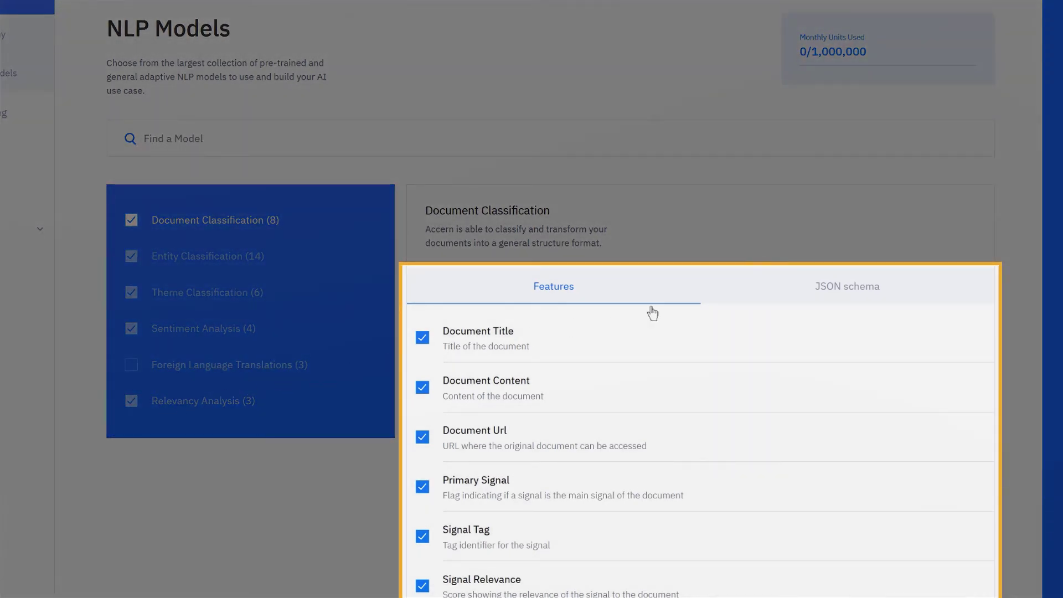
left_click(829, 278)
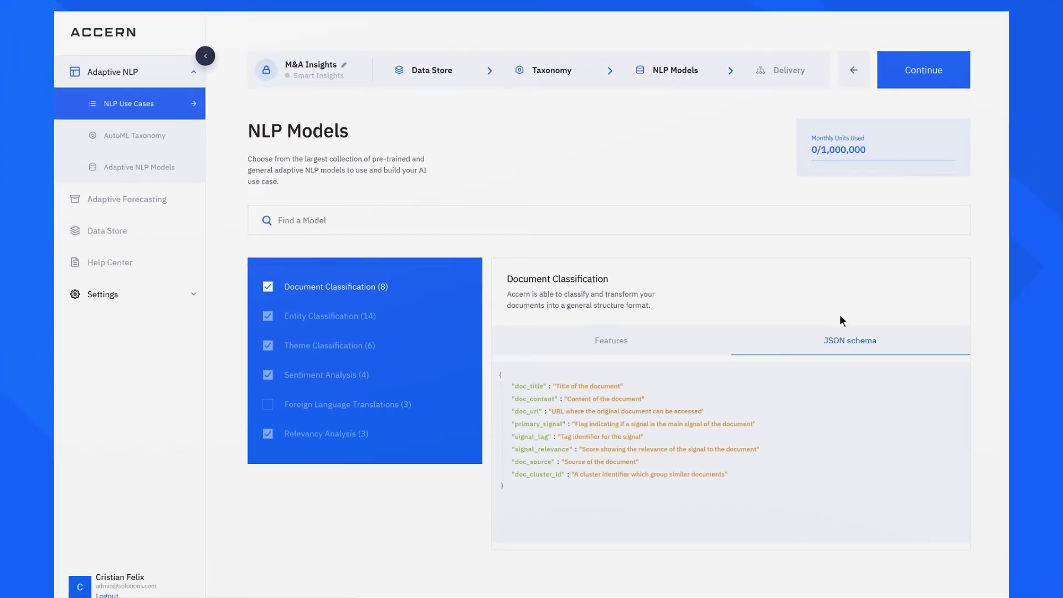
Continue to the Delivery step and switch on the Basic Feed delivery.
left_click(933, 77)
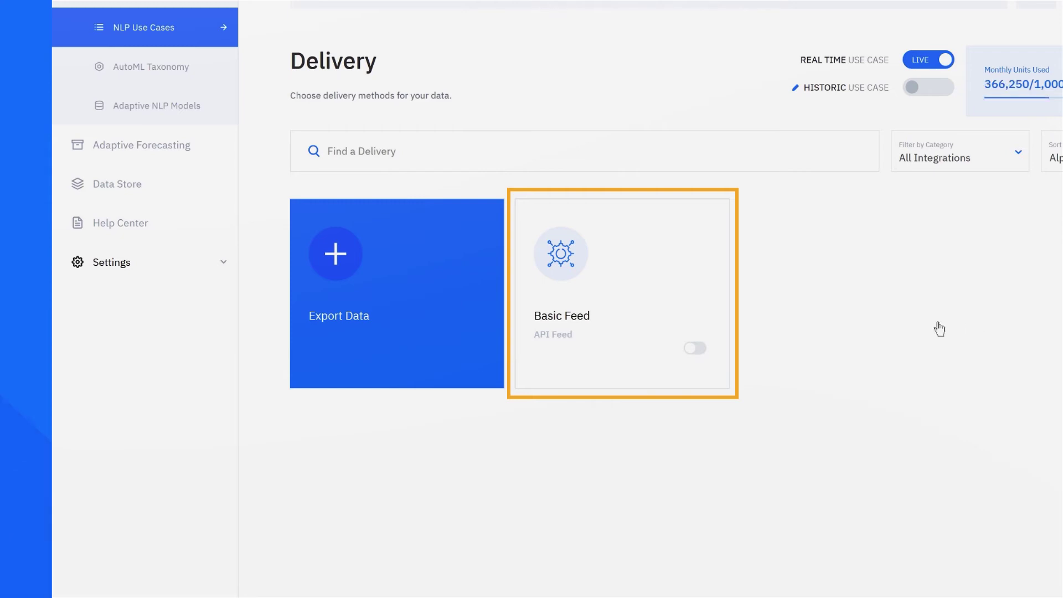
left_click(641, 313)
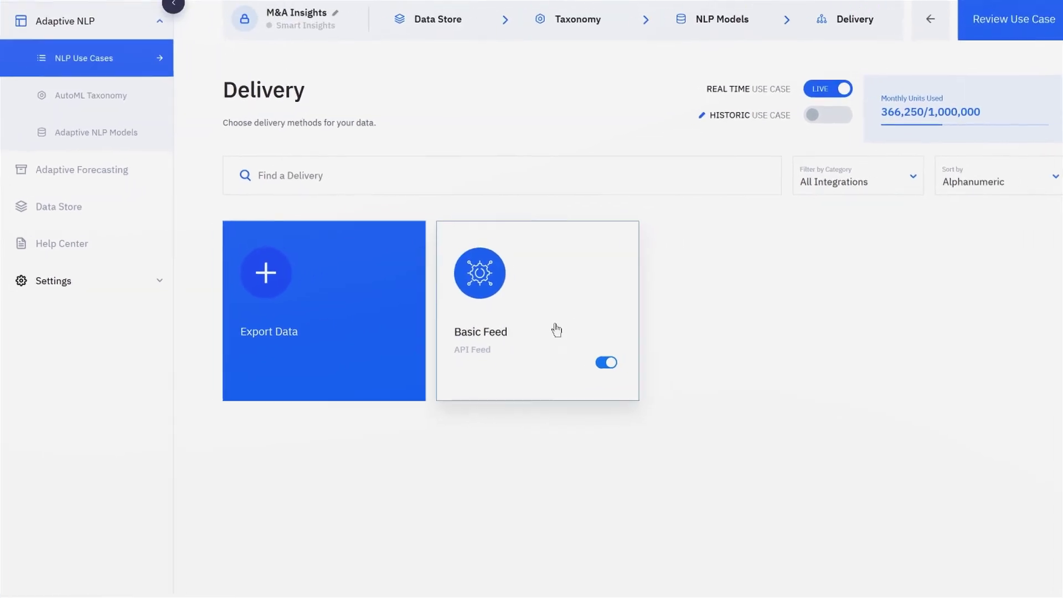
Set up an Export Data integration with type Business Intelligence and Kibana chosen.
left_click(298, 328)
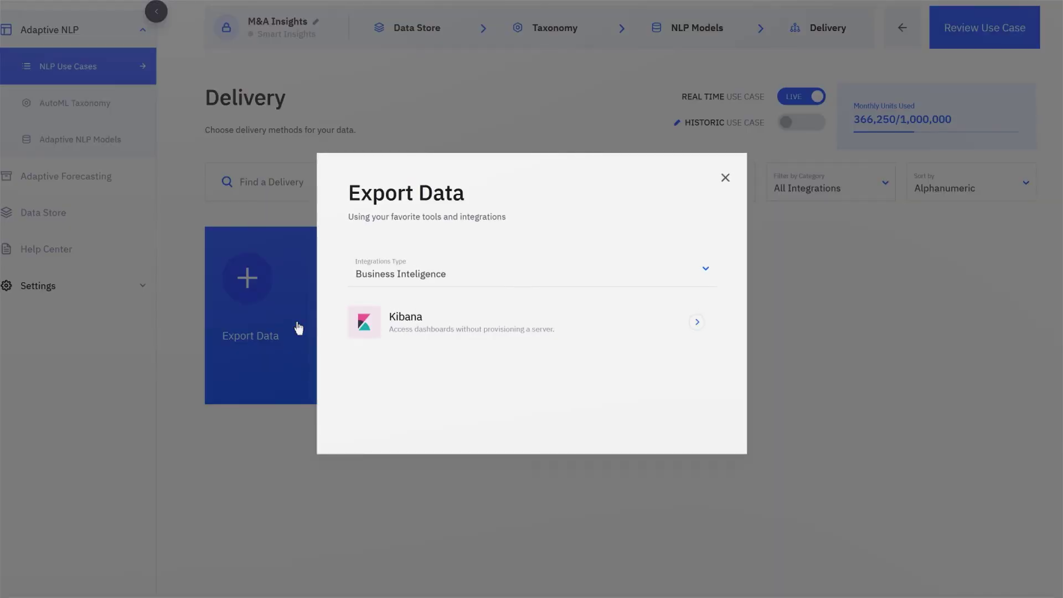
left_click(394, 268)
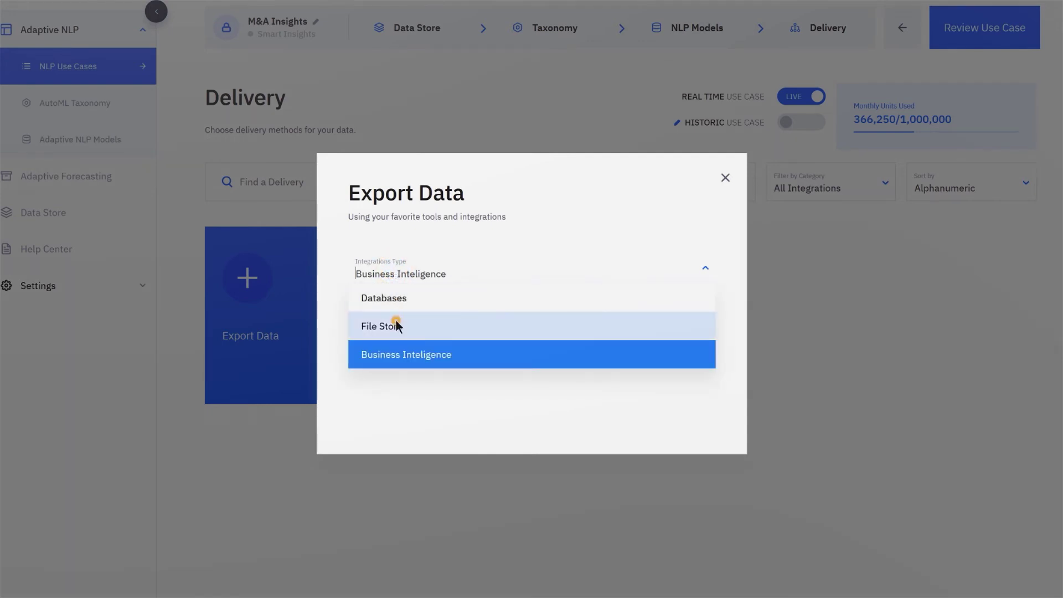
left_click(395, 321)
left_click(395, 276)
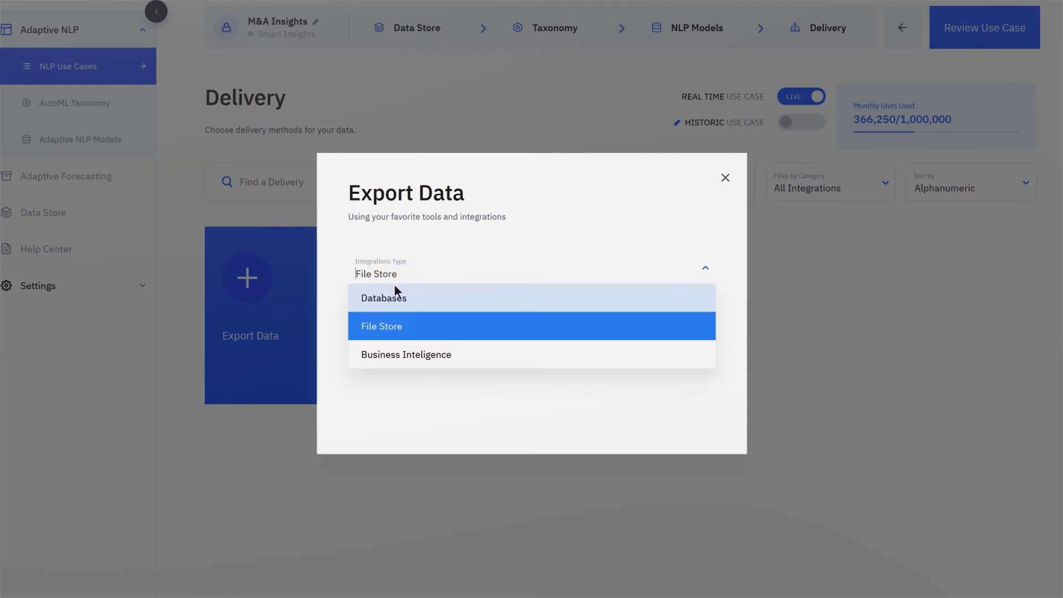
left_click(390, 300)
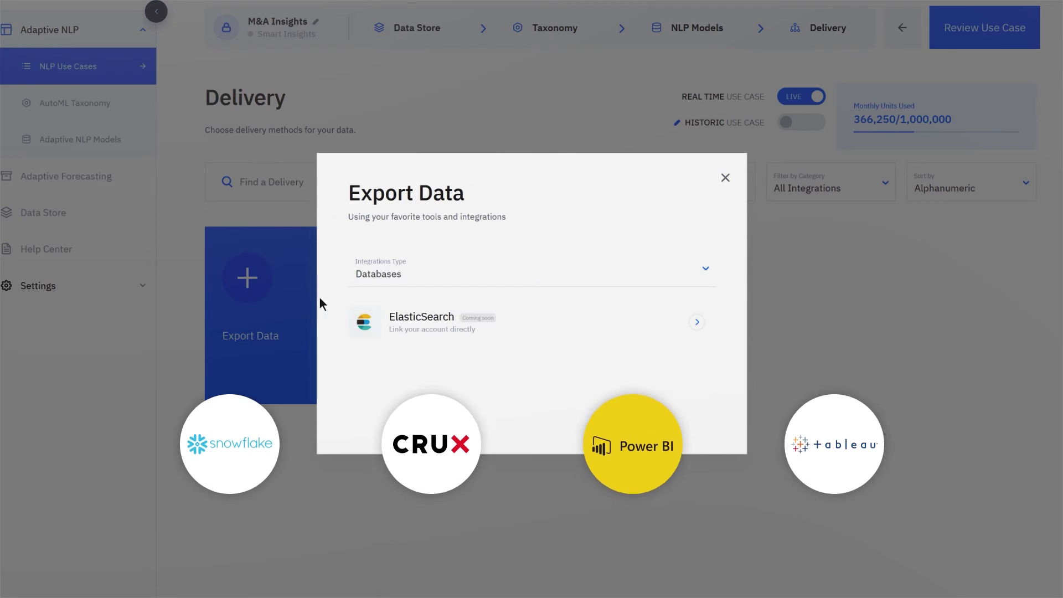
left_click(414, 277)
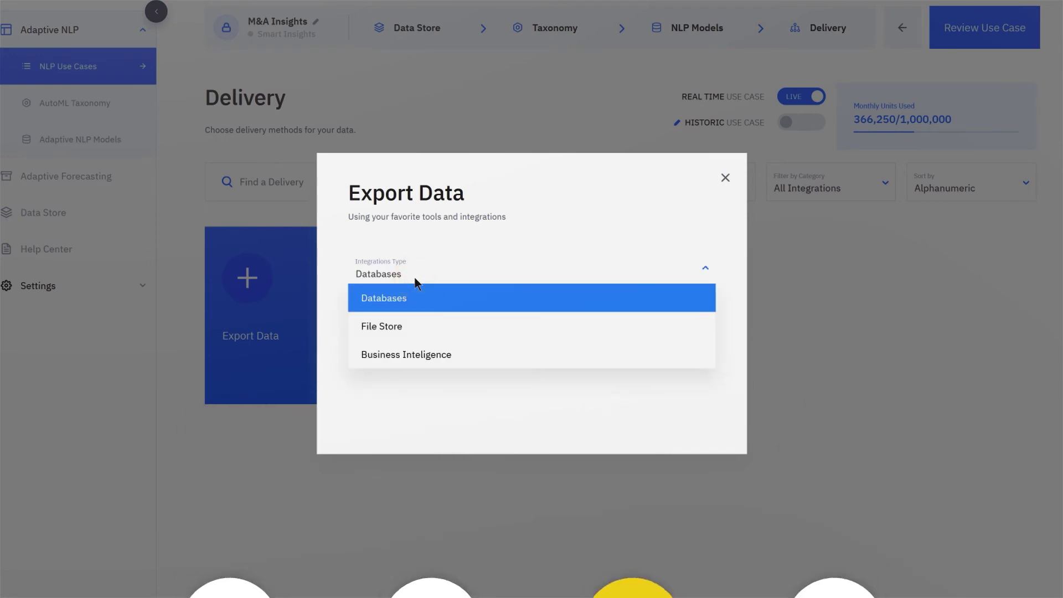
left_click(417, 353)
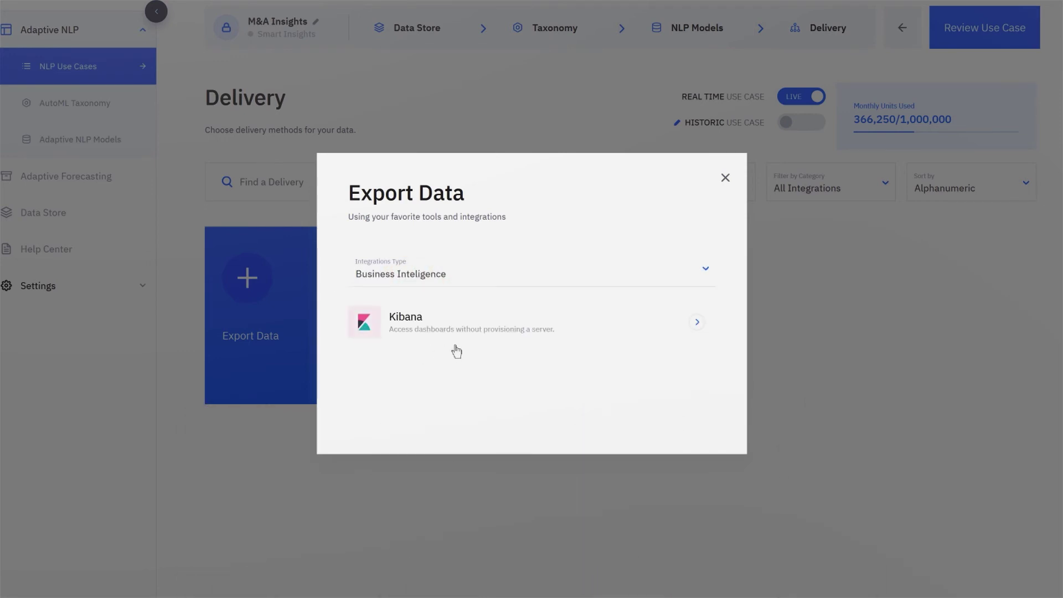
left_click(695, 321)
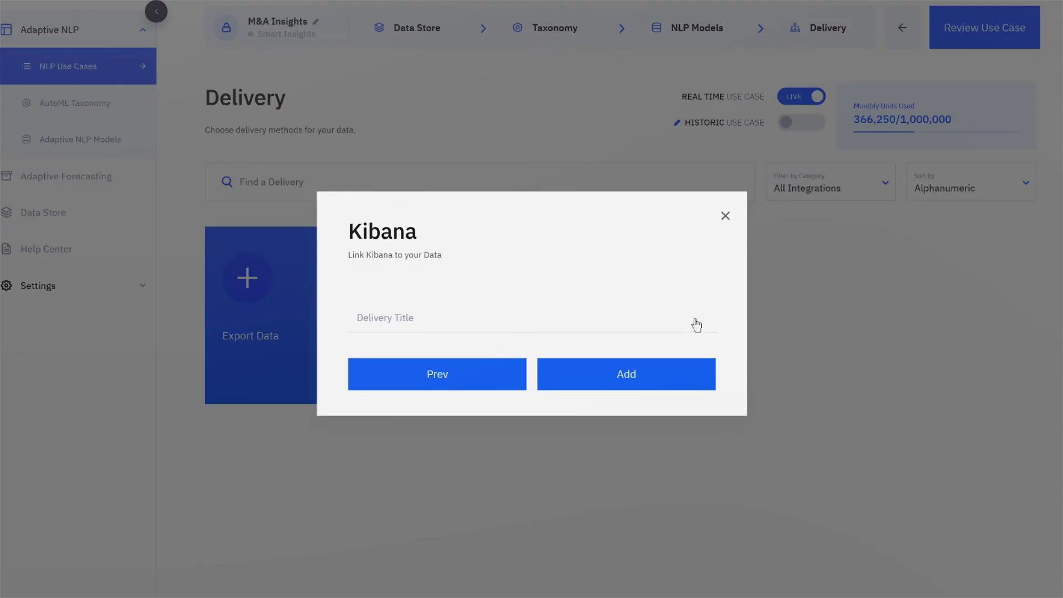
left_click(660, 328)
Add the Kibana delivery titled 'M&A Insights', switch it on, and open the use case review.
type("M&A")
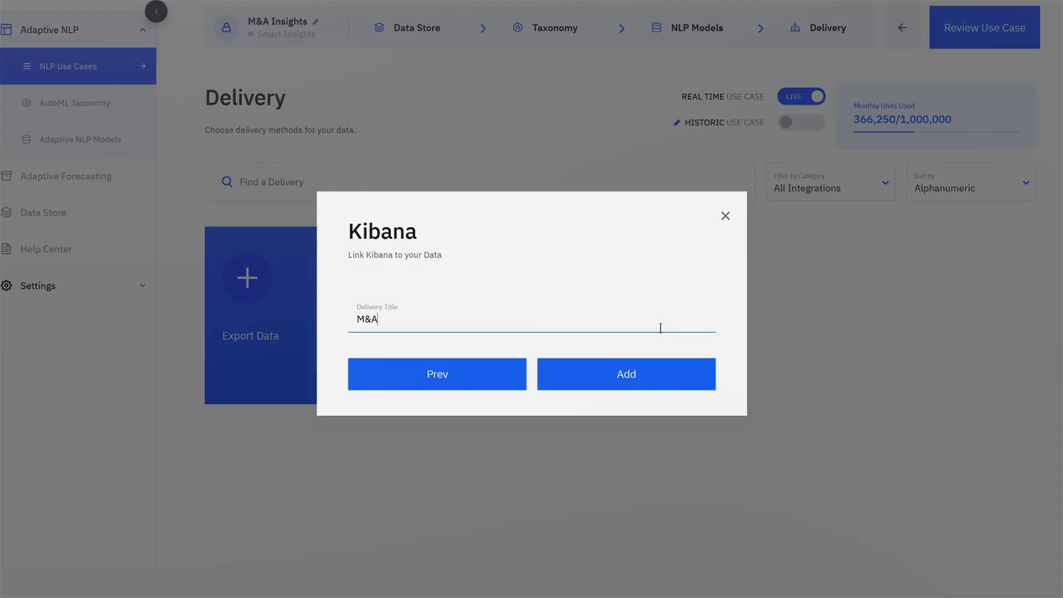
type(" Insights")
left_click(653, 367)
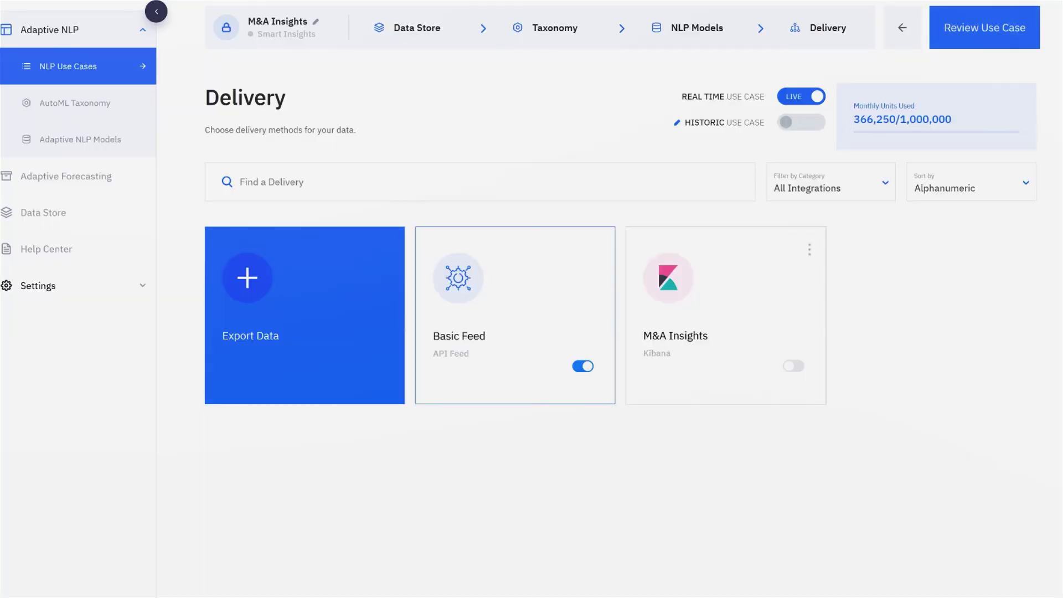
left_click(794, 366)
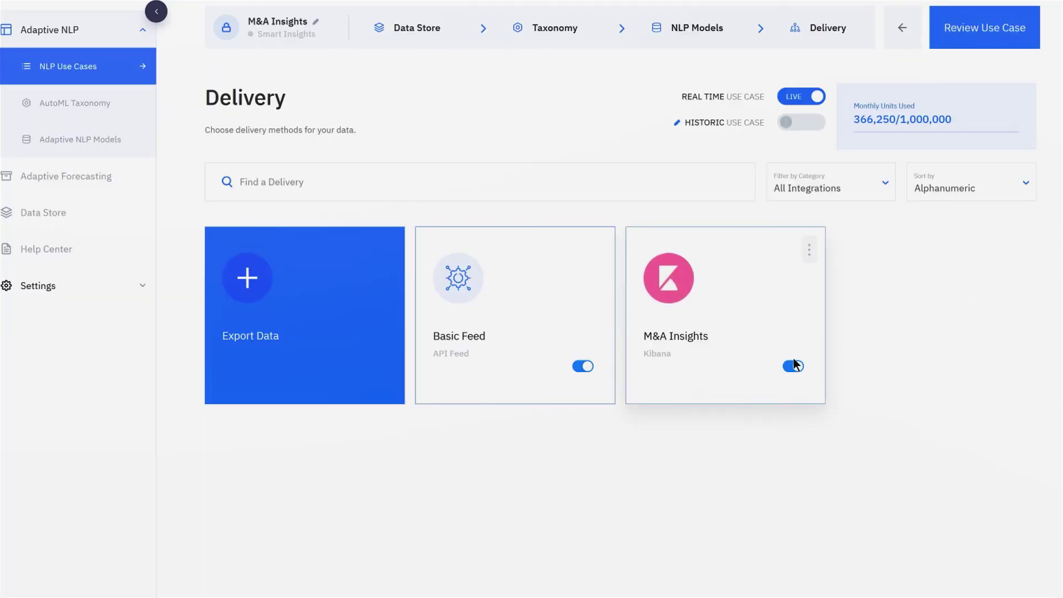
left_click(984, 32)
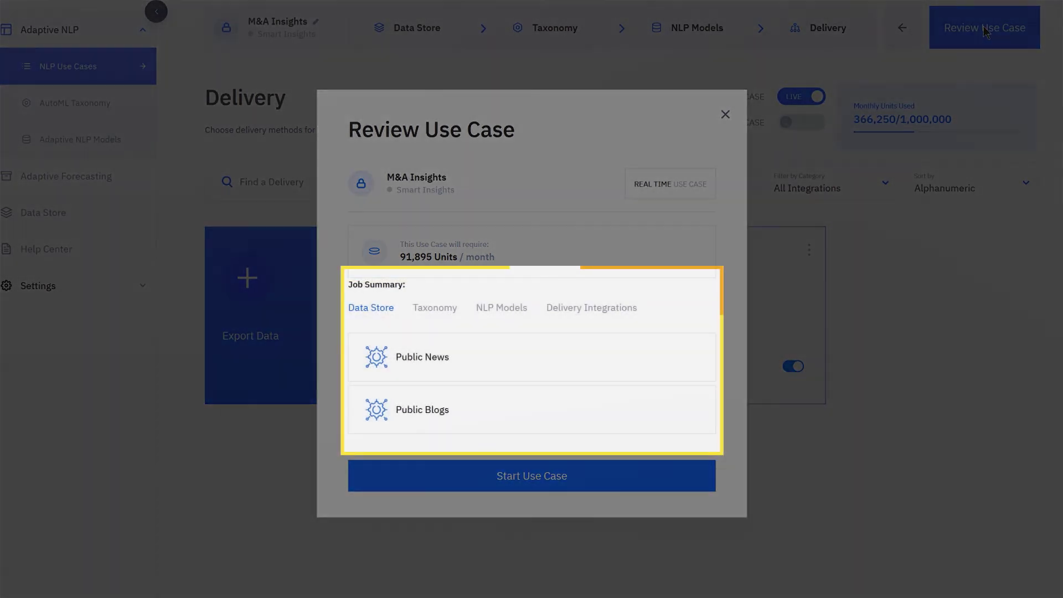
Check the Taxonomy, NLP Models and Delivery Integrations summaries, then start the use case.
left_click(434, 303)
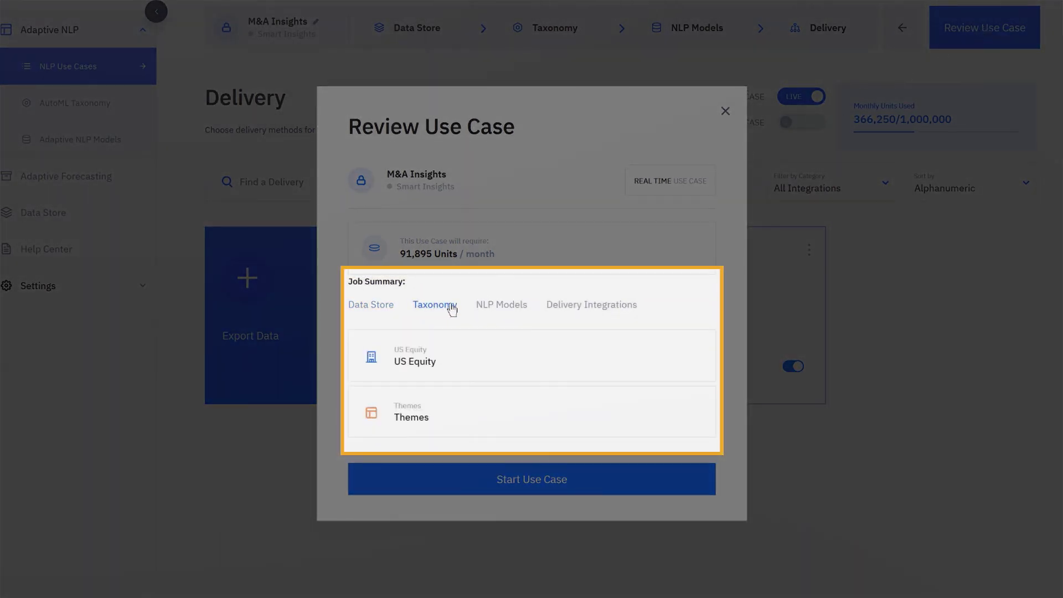
left_click(496, 307)
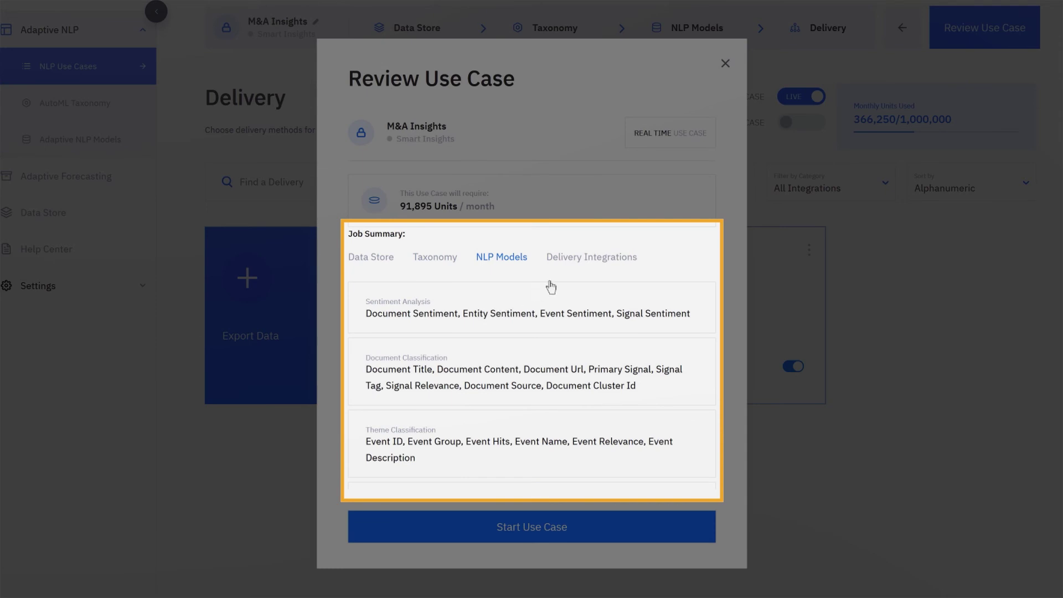
left_click(597, 258)
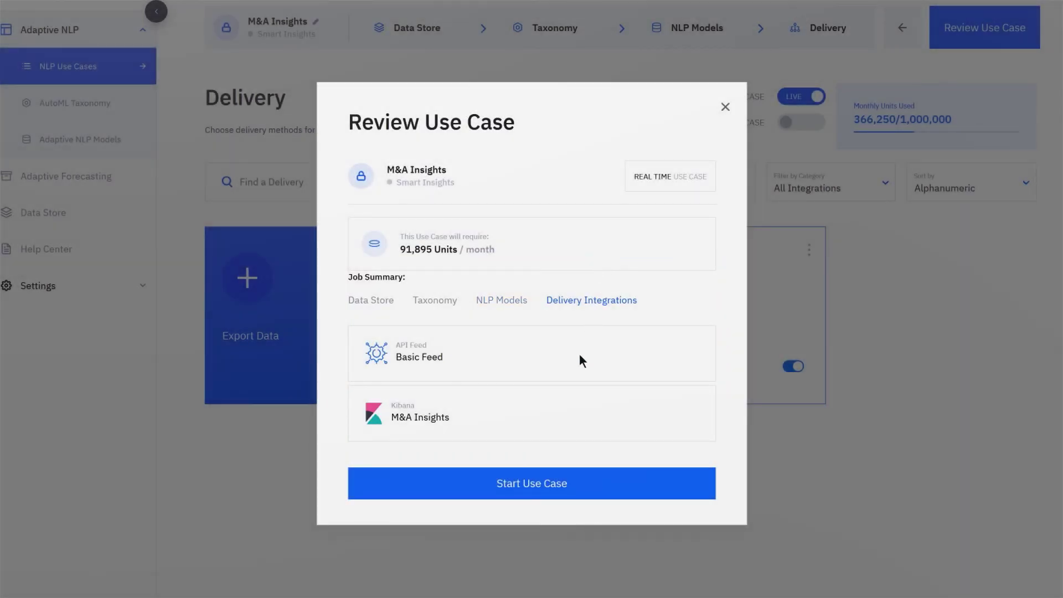
left_click(549, 483)
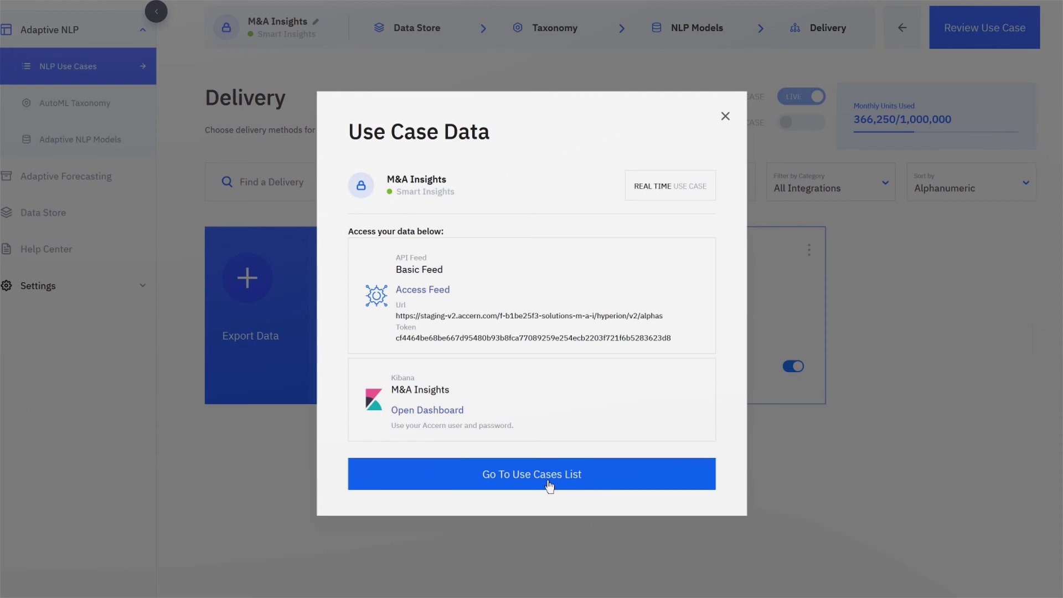
Launch the M&A Insights Kibana dashboard from the Use Case Data dialog.
left_click(441, 412)
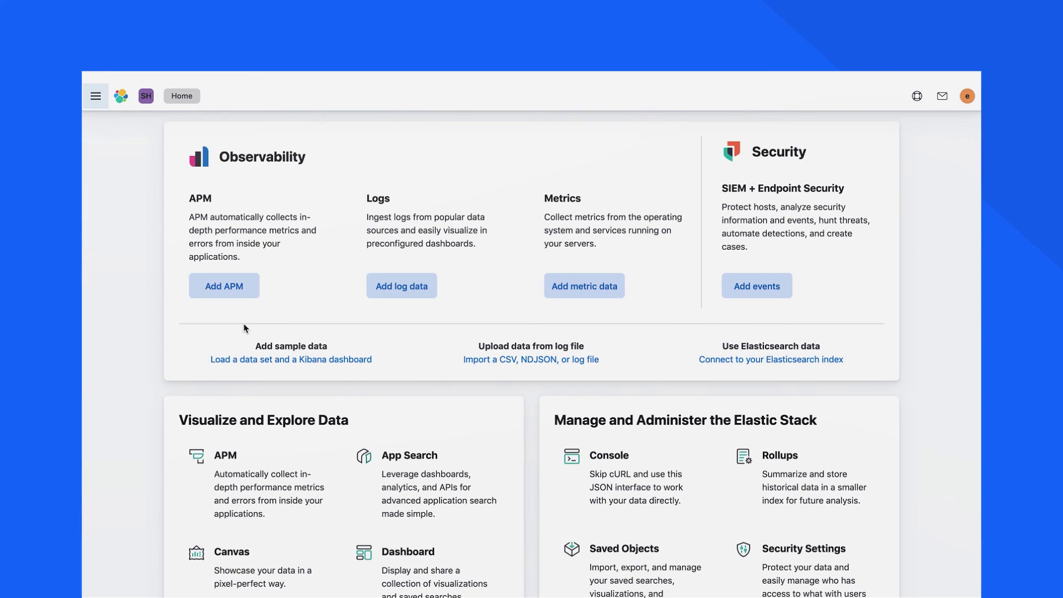
Open the Event Overview dashboard from Kibana's navigation menu.
left_click(95, 99)
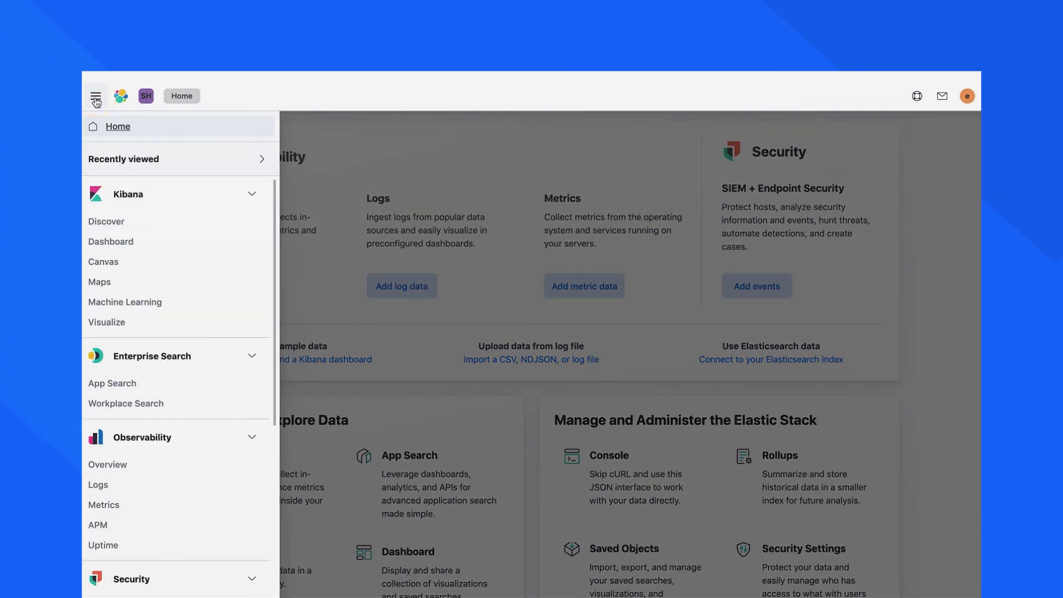
left_click(117, 241)
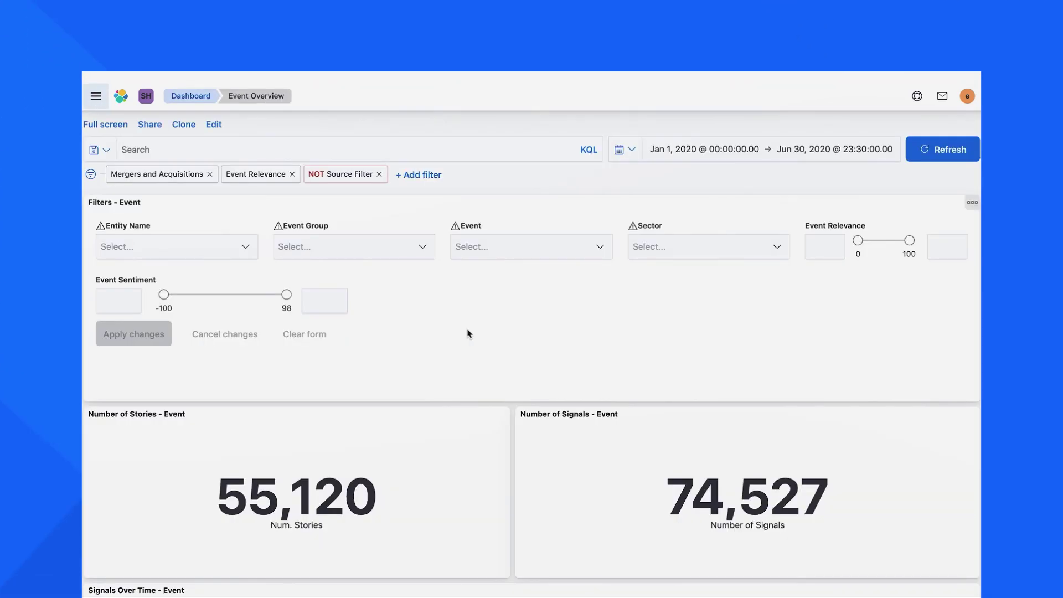
scroll(468, 333, "down", 3)
Scroll through the Event Overview panels of M&A signals, stories and event hits.
scroll(468, 333, "down", 5)
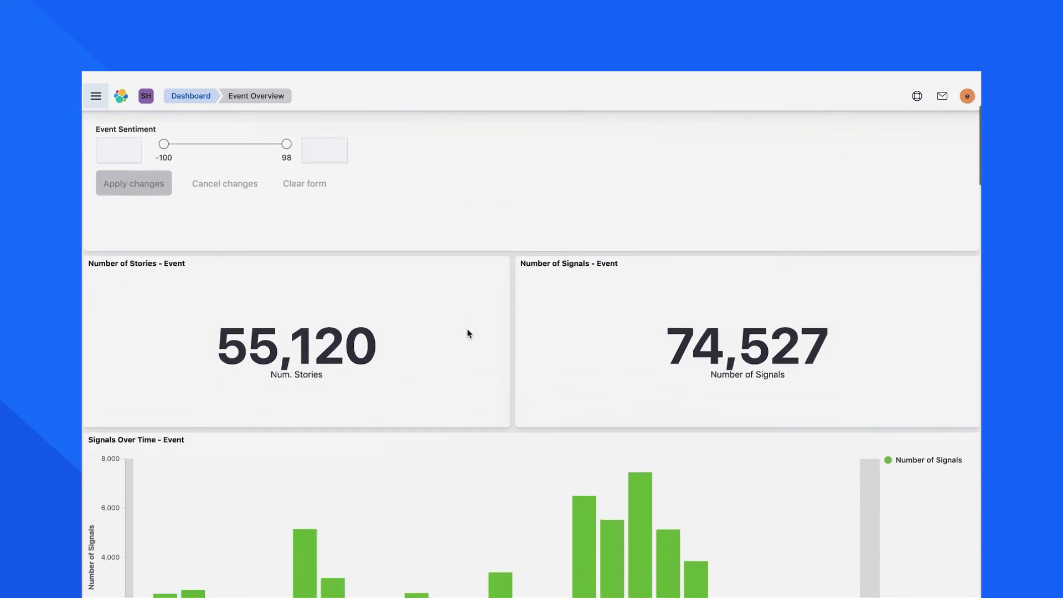
scroll(467, 330, "down", 1)
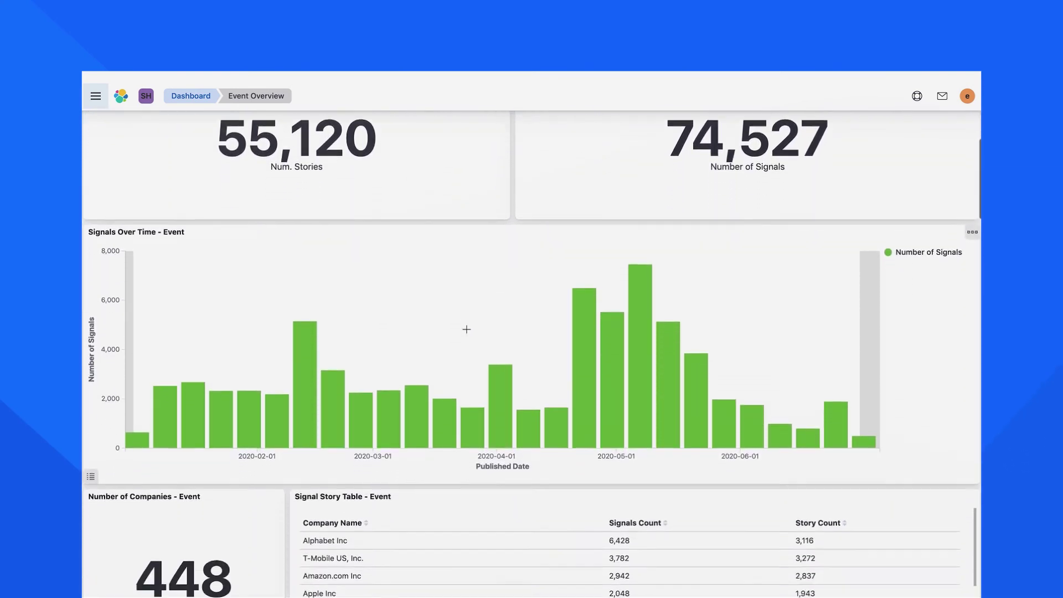
scroll(467, 331, "down", 3)
scroll(468, 332, "down", 2)
scroll(467, 333, "down", 2)
scroll(468, 333, "down", 3)
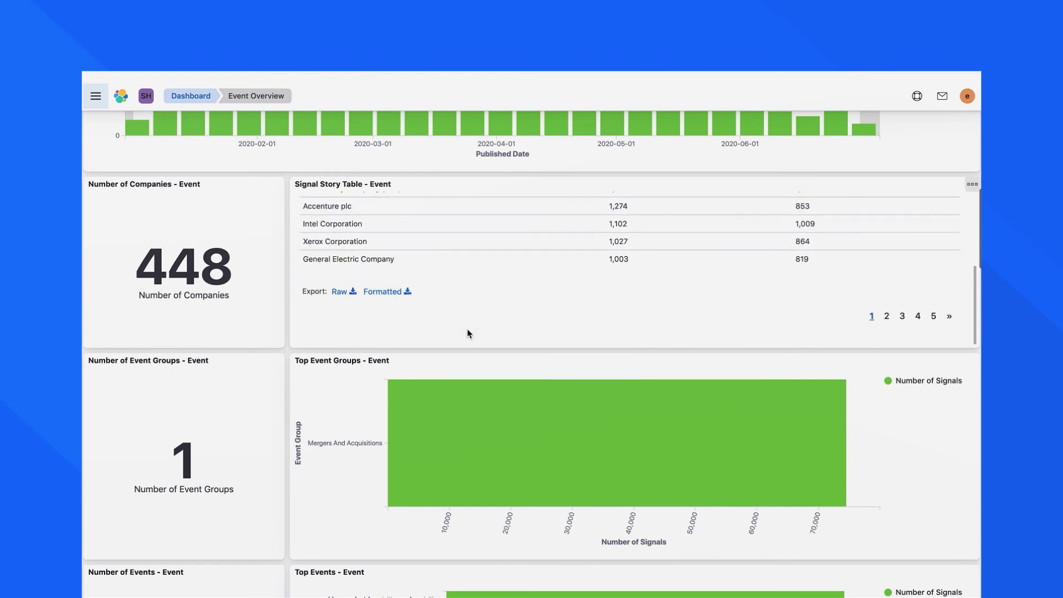
scroll(390, 386, "down", 5)
scroll(392, 391, "down", 3)
scroll(391, 390, "down", 2)
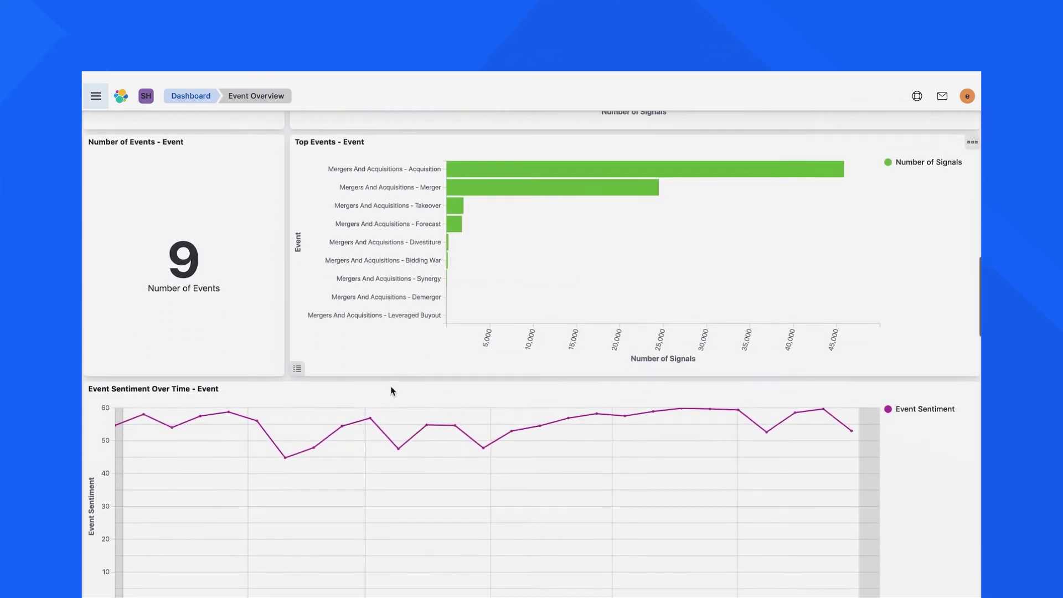
scroll(390, 390, "down", 2)
scroll(391, 390, "down", 3)
scroll(390, 389, "down", 3)
scroll(391, 386, "down", 3)
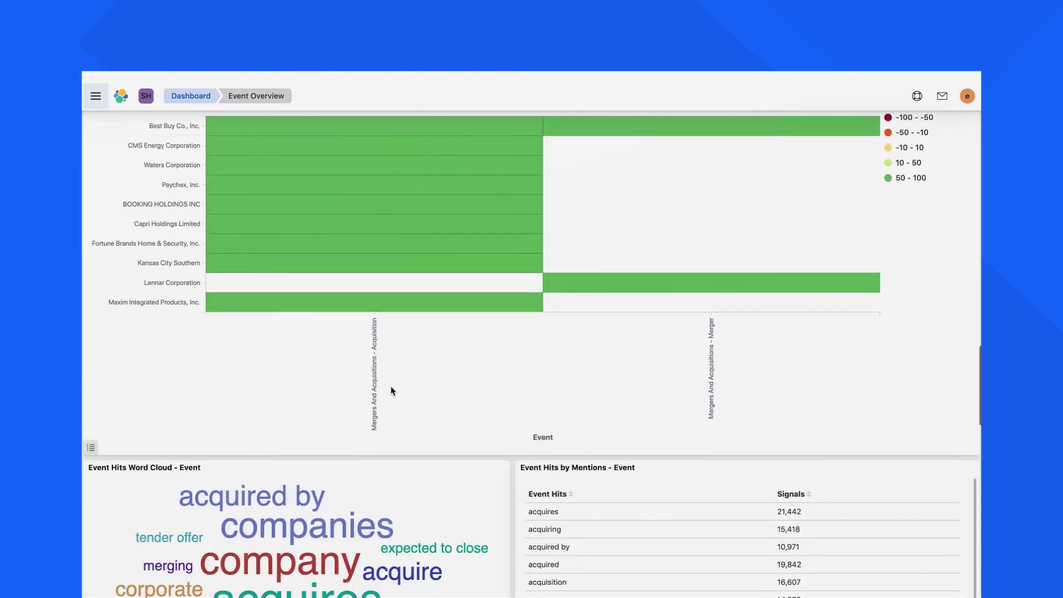
scroll(391, 389, "down", 3)
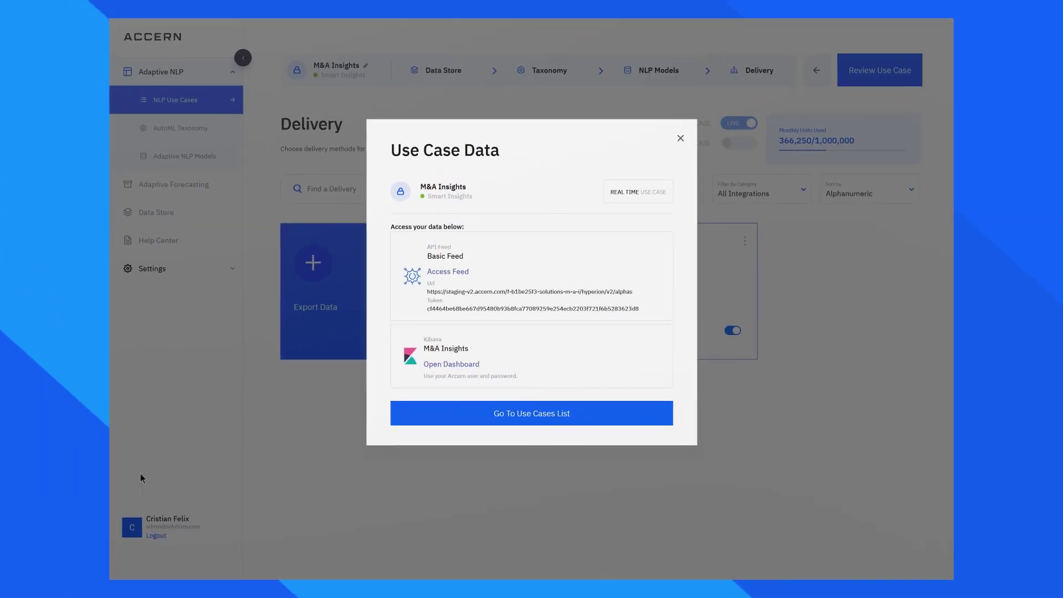
Return to the NLP Use Cases list and open the M&A Insights card's Info.
left_click(520, 415)
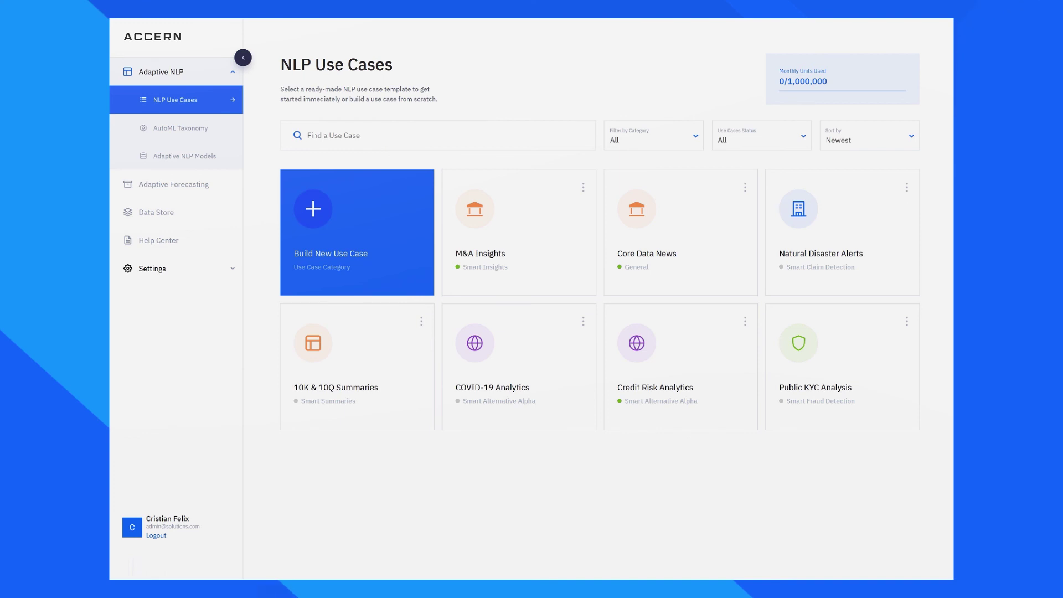
left_click(582, 188)
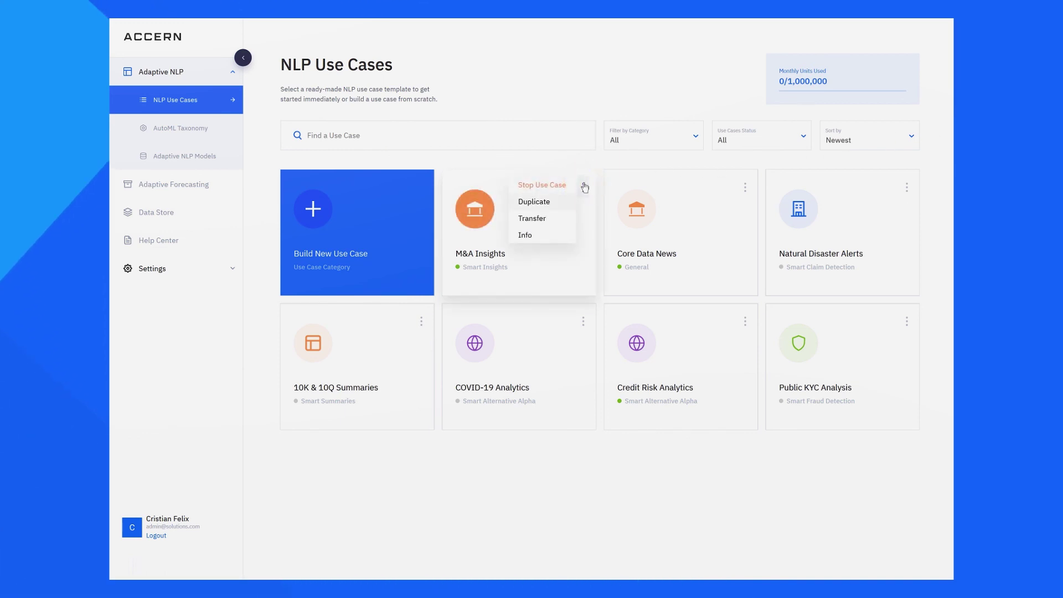
left_click(547, 235)
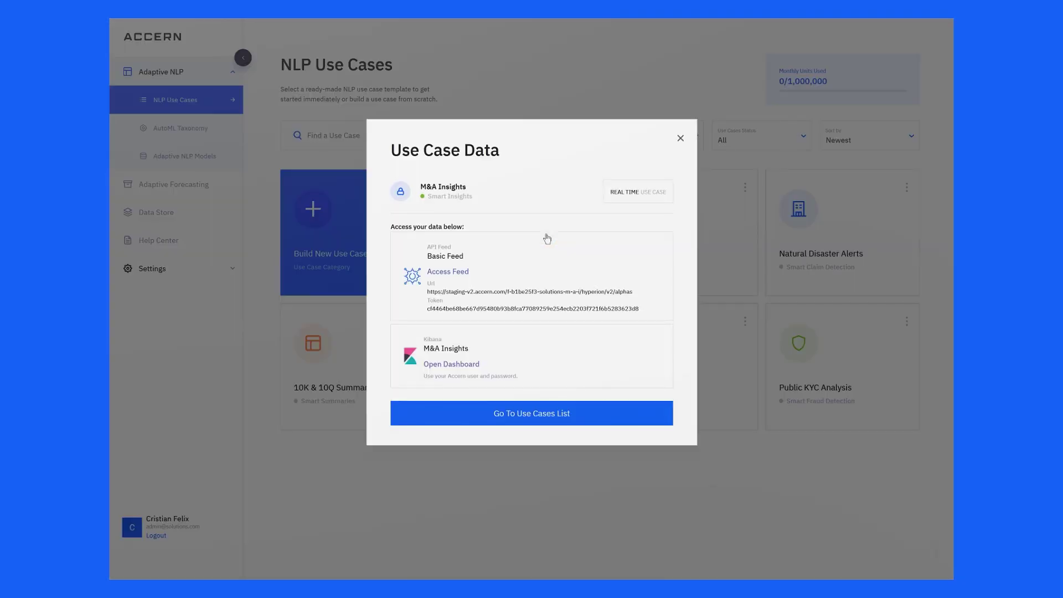